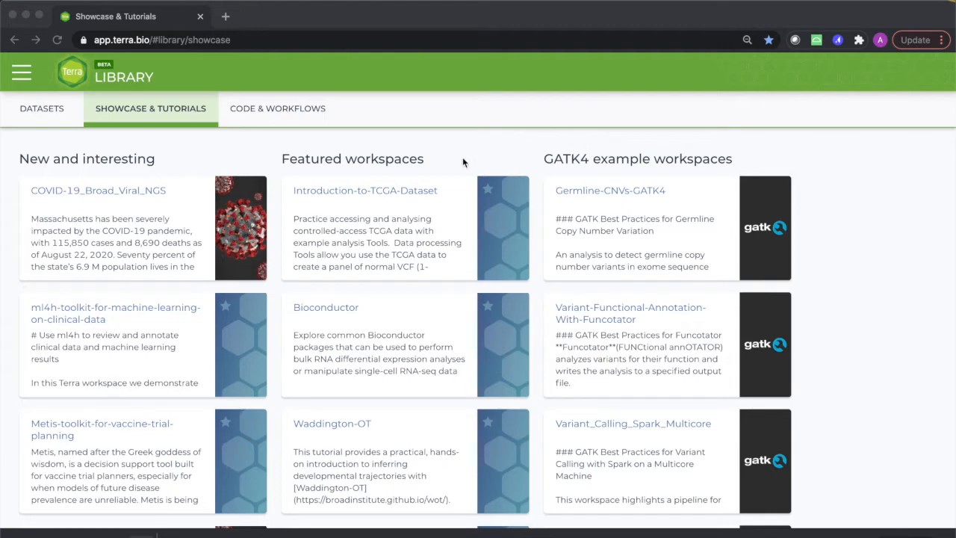
# - Browse the Showcase & Tutorials library and open the featured COVID-19 workspace for viral genomic analysis
pyautogui.scroll(-3, 457, 202)
pyautogui.scroll(-5, 457, 204)
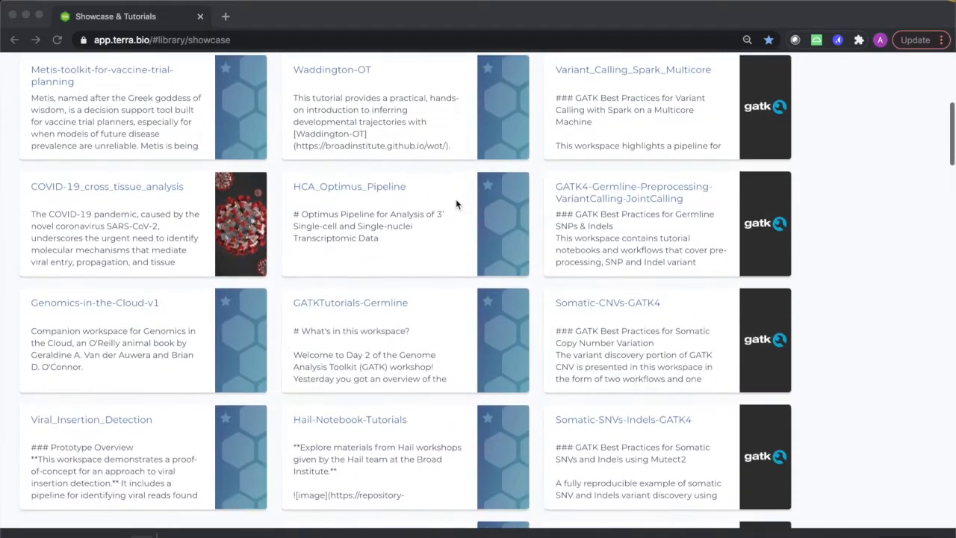
pyautogui.scroll(-7, 457, 203)
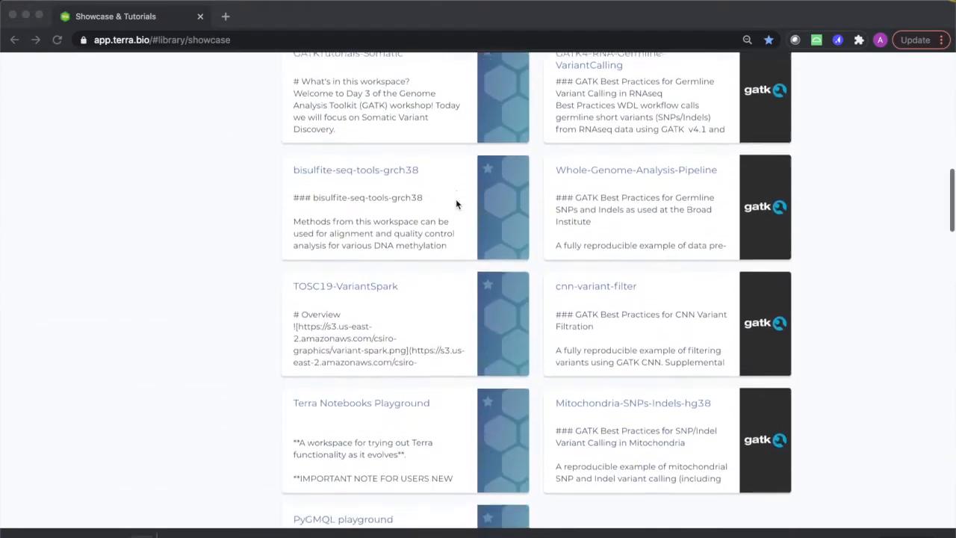
pyautogui.scroll(-3, 457, 203)
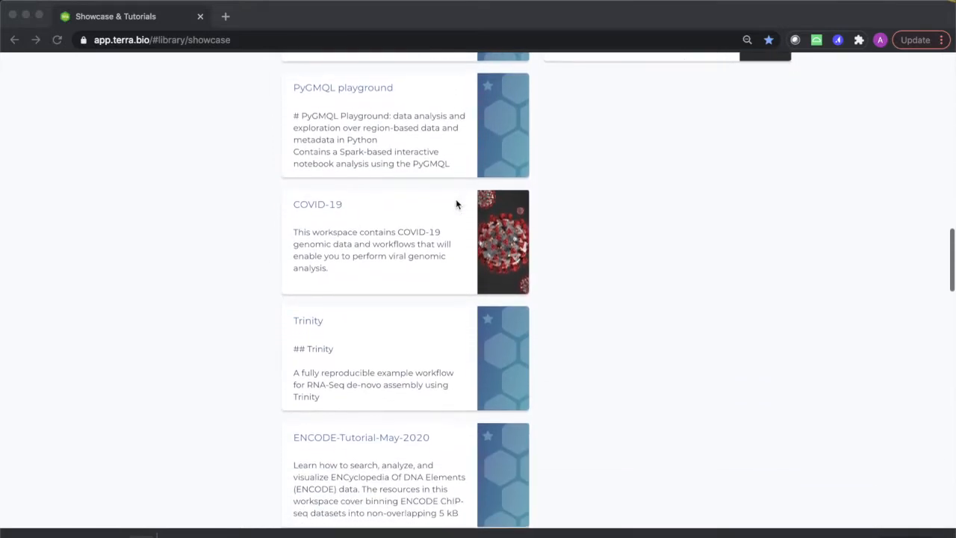
pyautogui.click(318, 204)
pyautogui.click(318, 201)
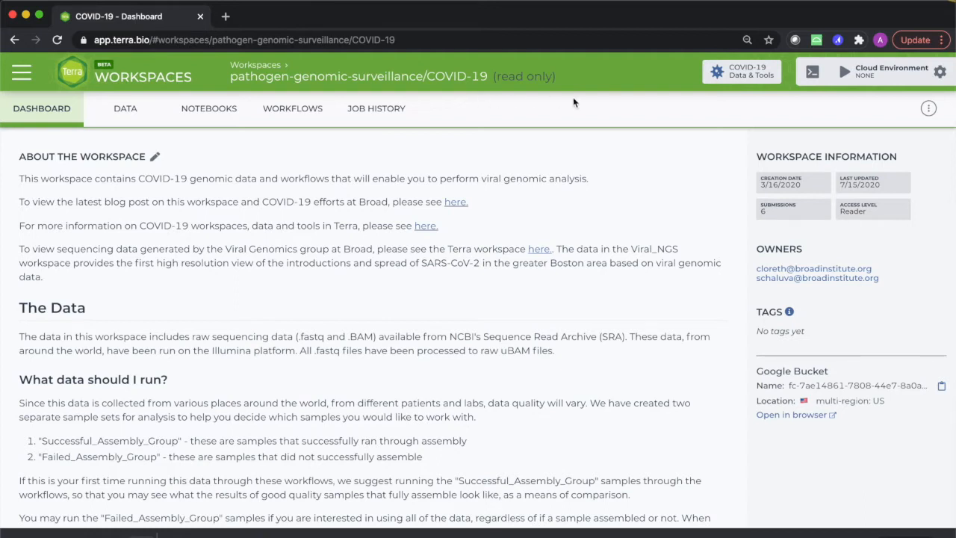
# - Clone the workspace under the name "COVID-19 Example" with the billing project workshop-temp
pyautogui.click(929, 109)
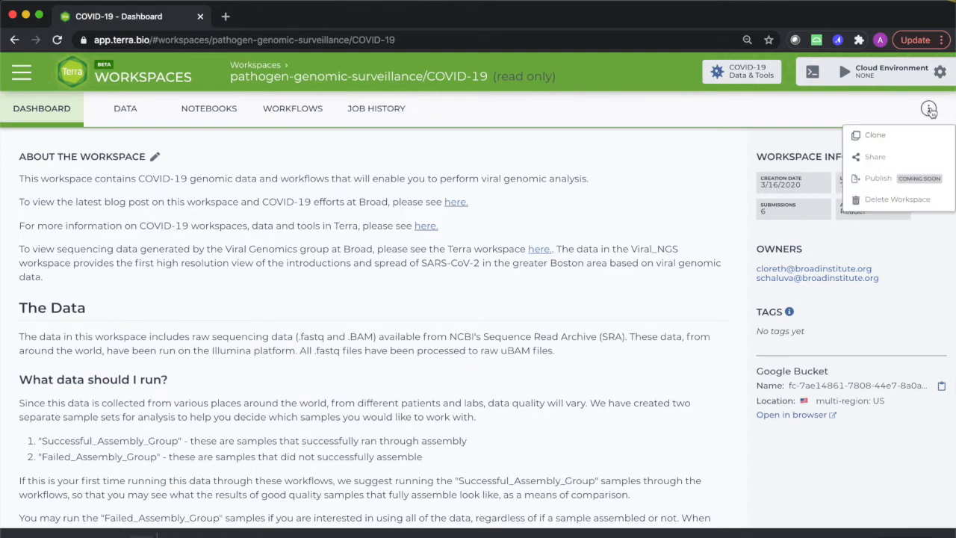
pyautogui.click(890, 139)
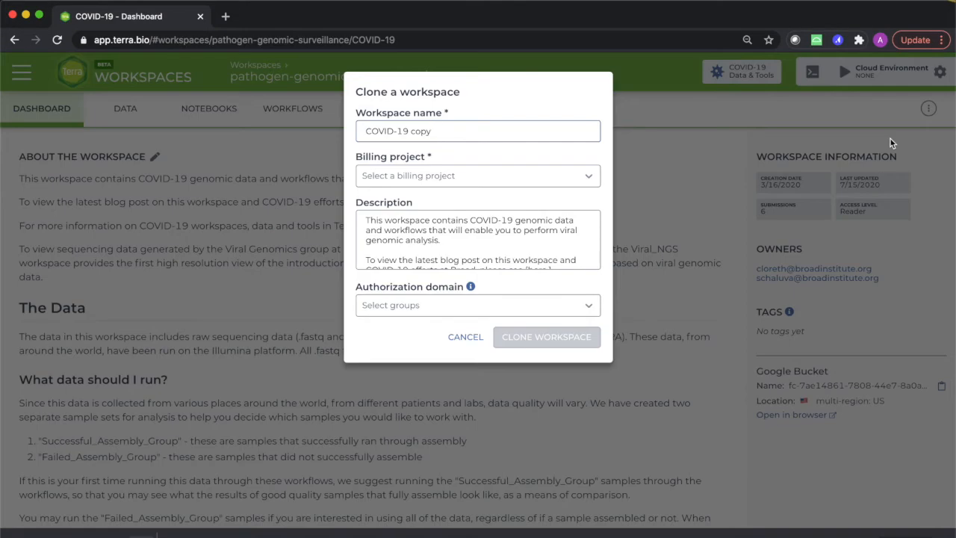
pyautogui.doubleClick(423, 132)
pyautogui.press('BackSpace')
pyautogui.write('Example')
pyautogui.click(458, 178)
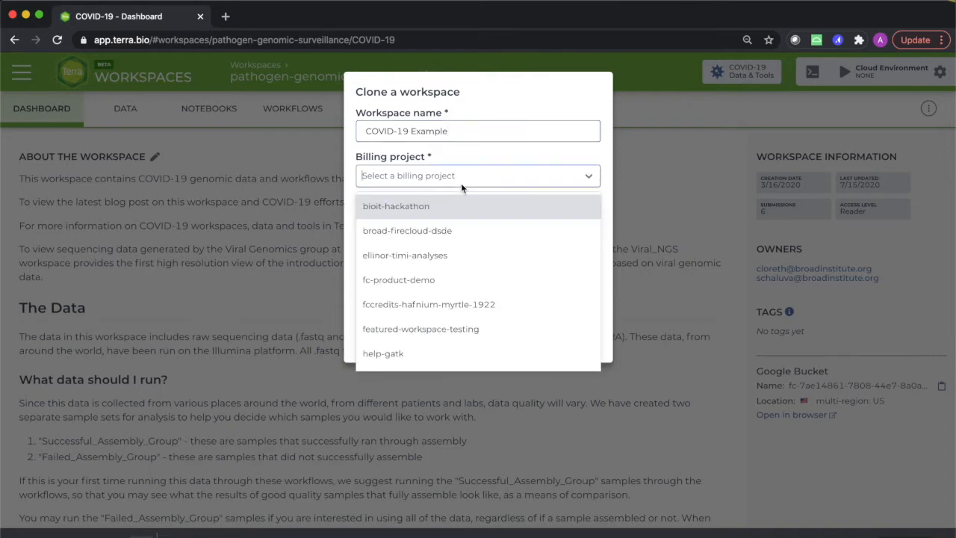
pyautogui.scroll(-3, 486, 281)
pyautogui.click(487, 354)
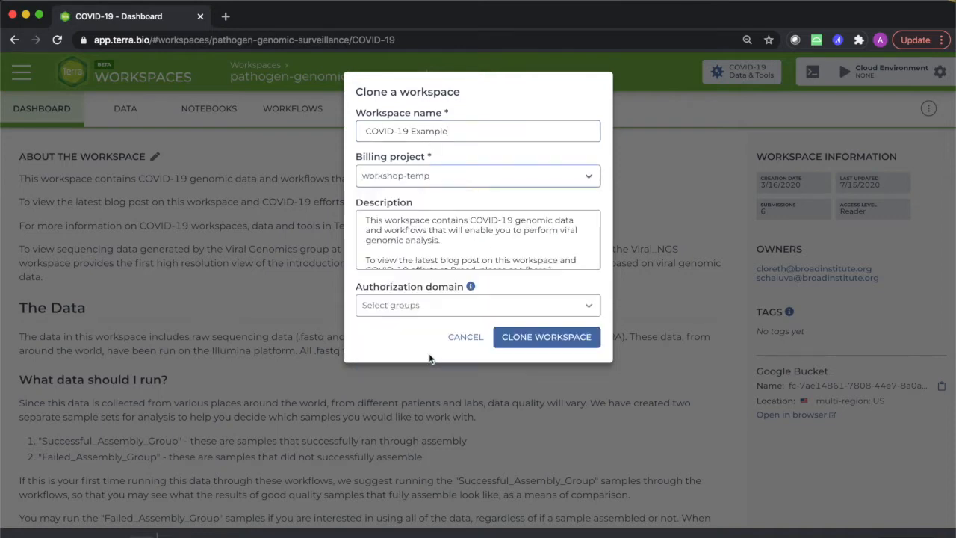
pyautogui.click(511, 337)
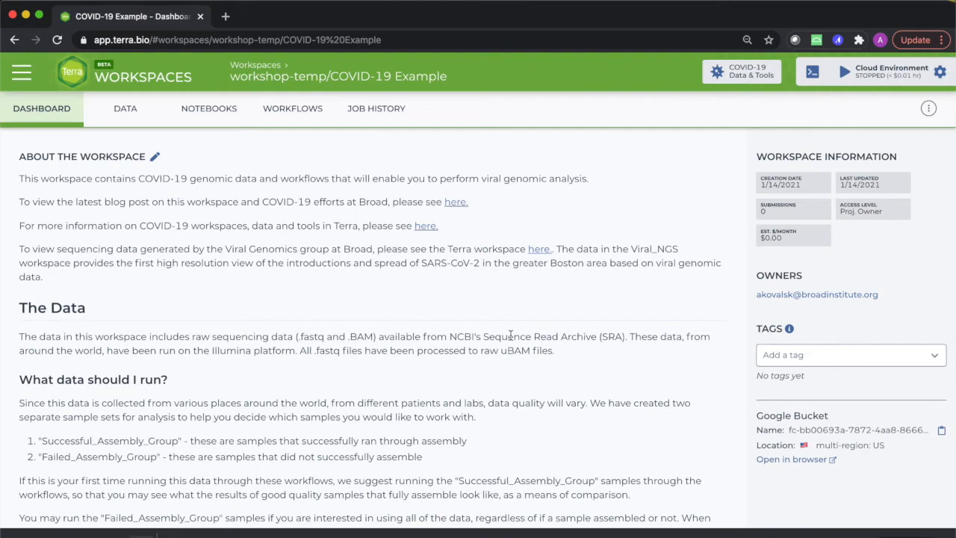
# - Read through the cloned workspace's dashboard, covering its data, workflow descriptions, example inputs and NextStrain tree-building instructions
pyautogui.scroll(-5, 511, 335)
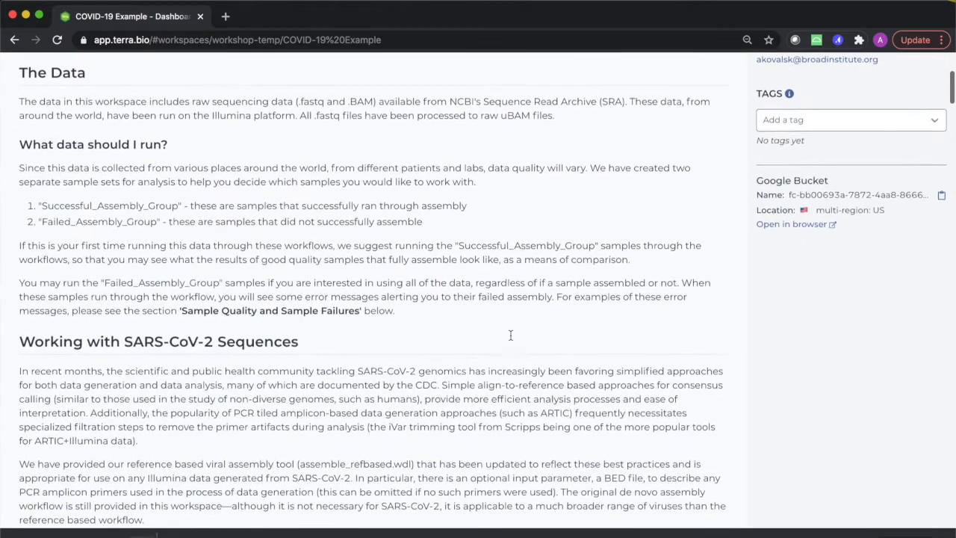
pyautogui.scroll(-7, 512, 337)
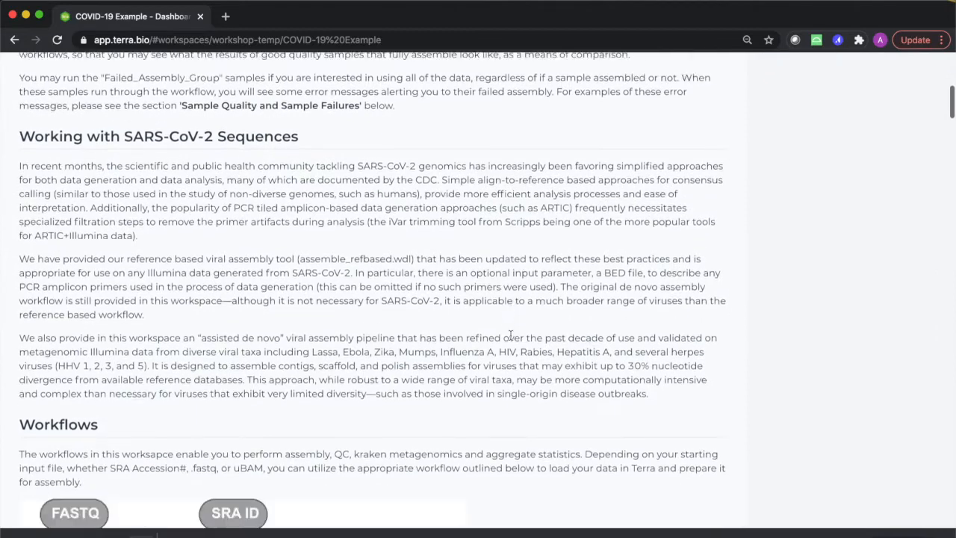
pyautogui.scroll(-10, 511, 335)
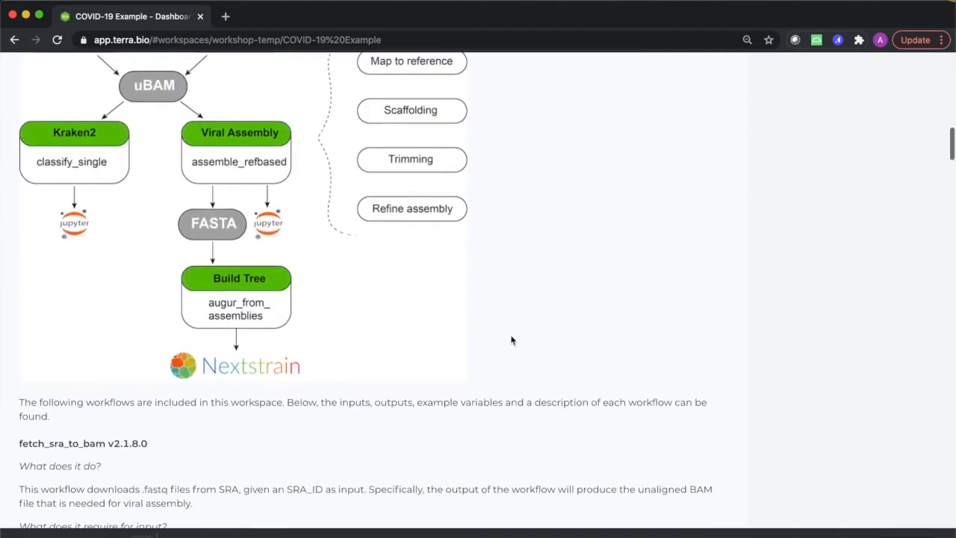
pyautogui.scroll(-15, 511, 341)
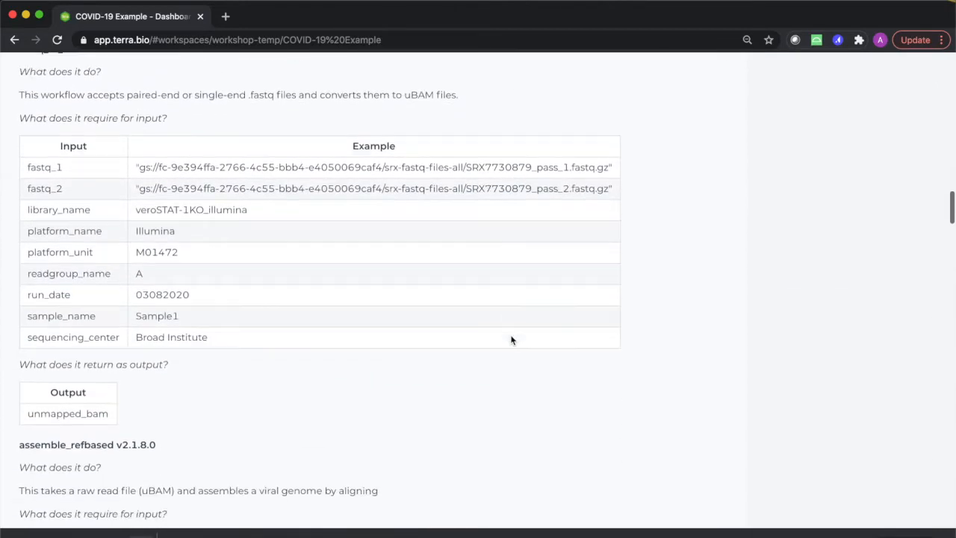
pyautogui.scroll(-15, 511, 340)
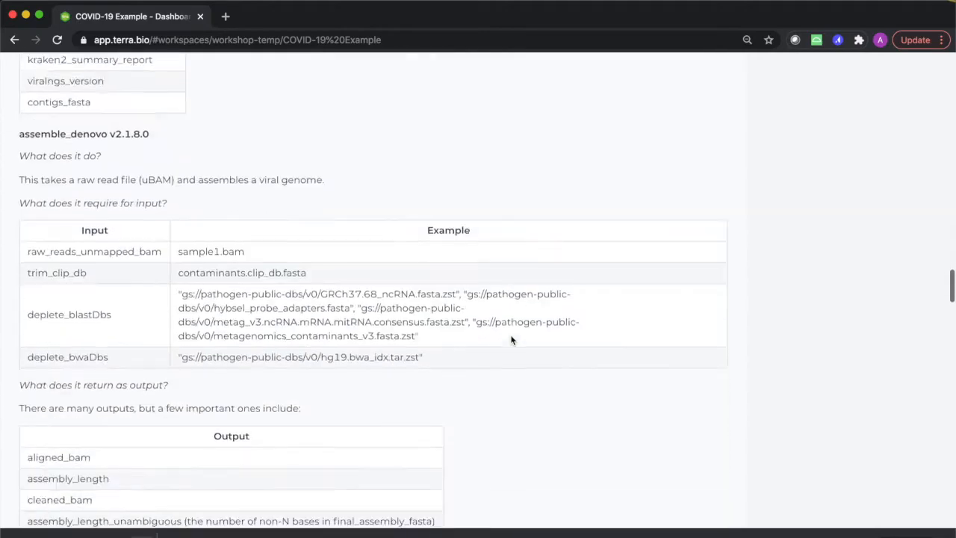
pyautogui.scroll(-15, 512, 340)
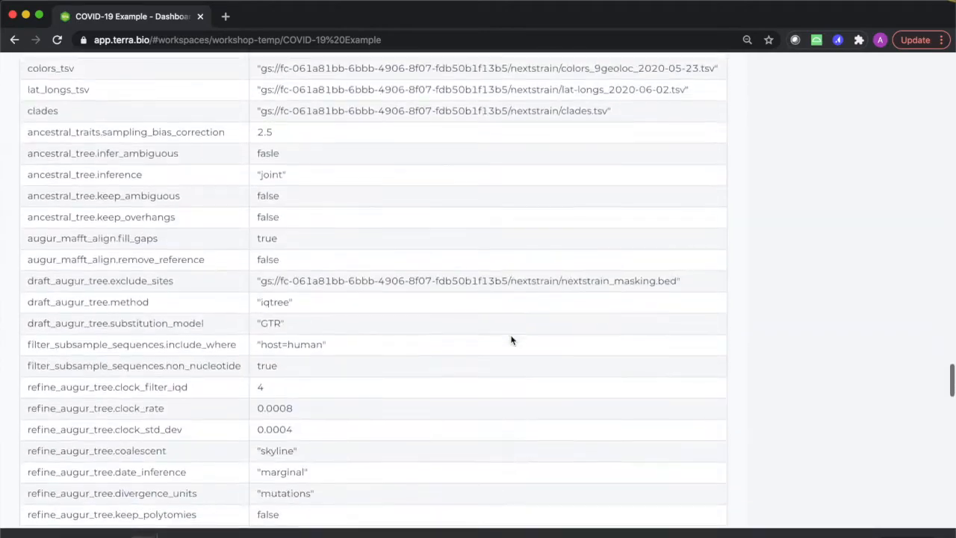
pyautogui.scroll(-15, 512, 341)
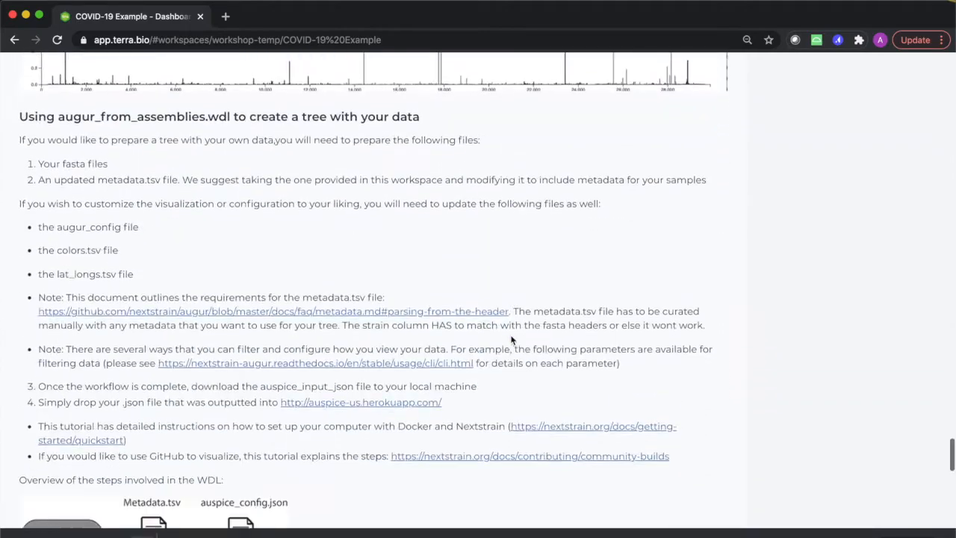
pyautogui.scroll(-3, 512, 341)
pyautogui.scroll(12, 511, 341)
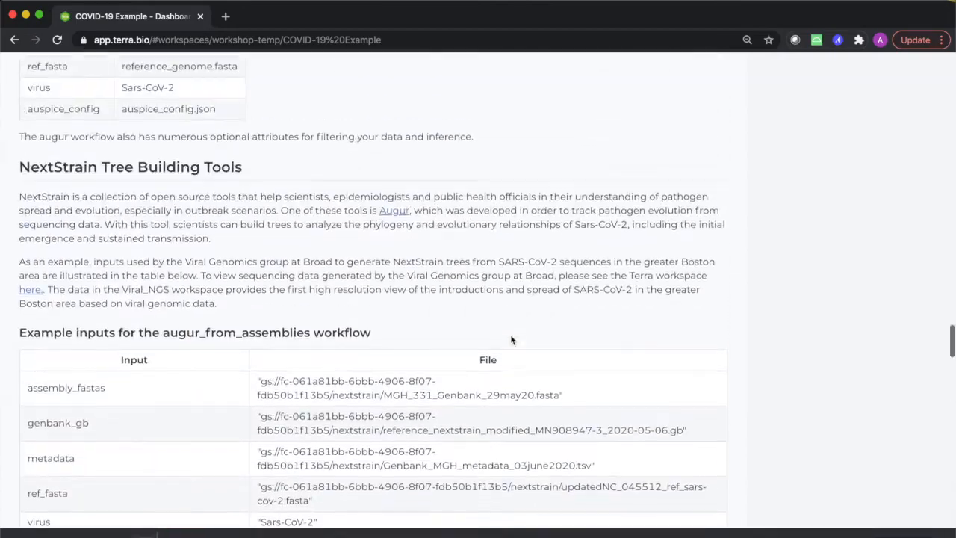
pyautogui.scroll(20, 511, 341)
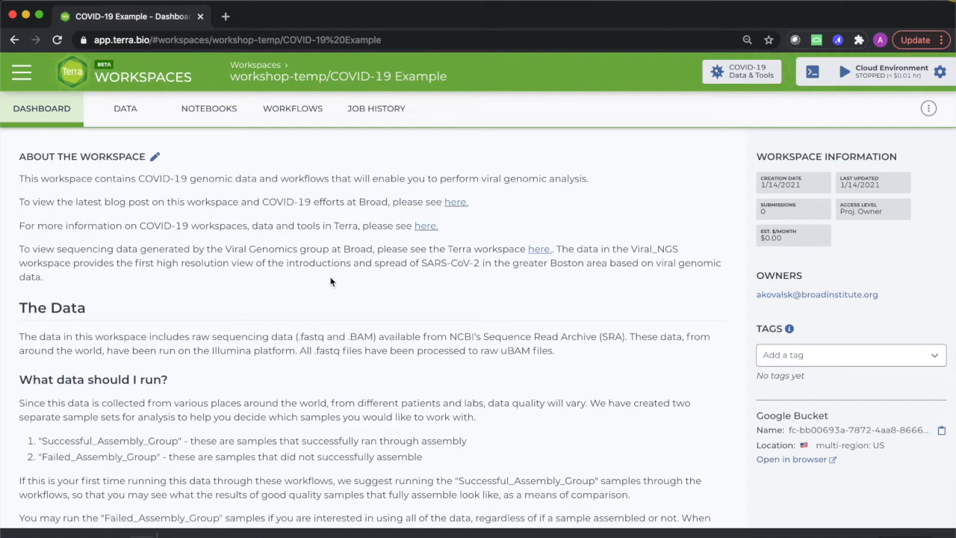
# - Open the workspace's sample data table and examine its metadata and generated file columns
pyautogui.click(127, 110)
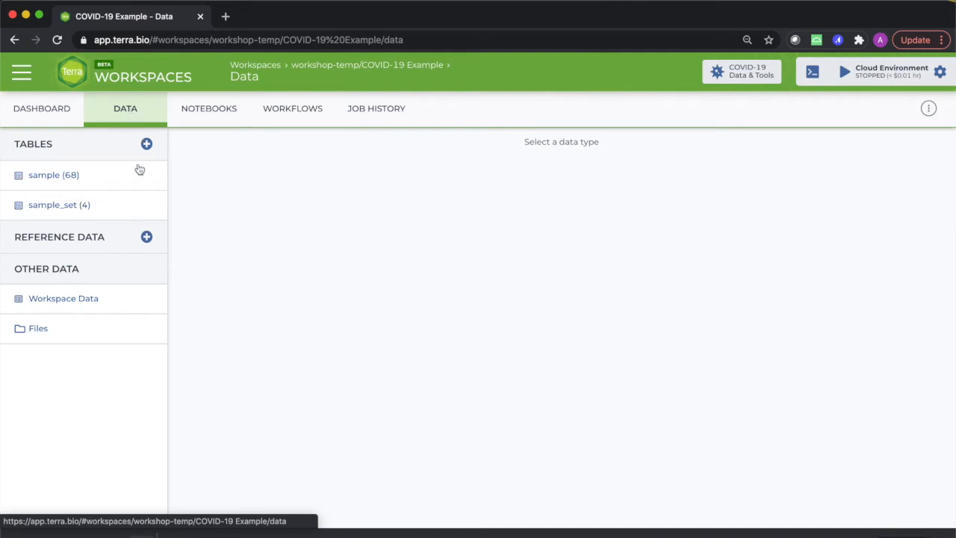
pyautogui.click(77, 177)
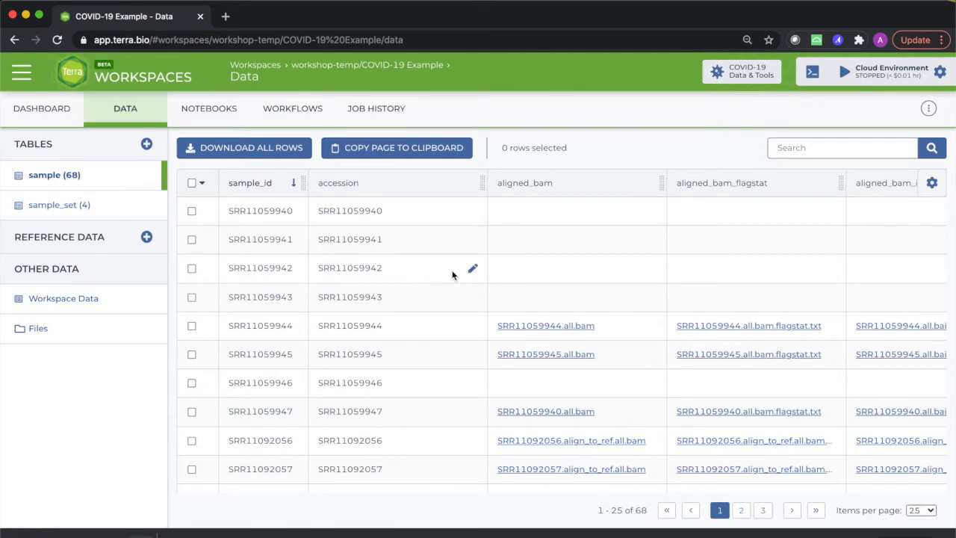
pyautogui.hscroll(5, 453, 274)
pyautogui.hscroll(10, 453, 276)
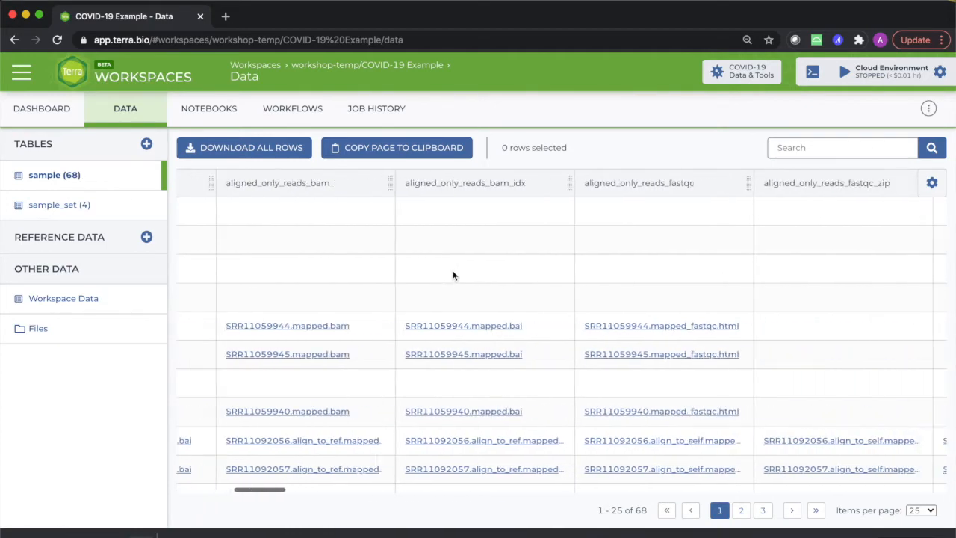
pyautogui.hscroll(5, 452, 275)
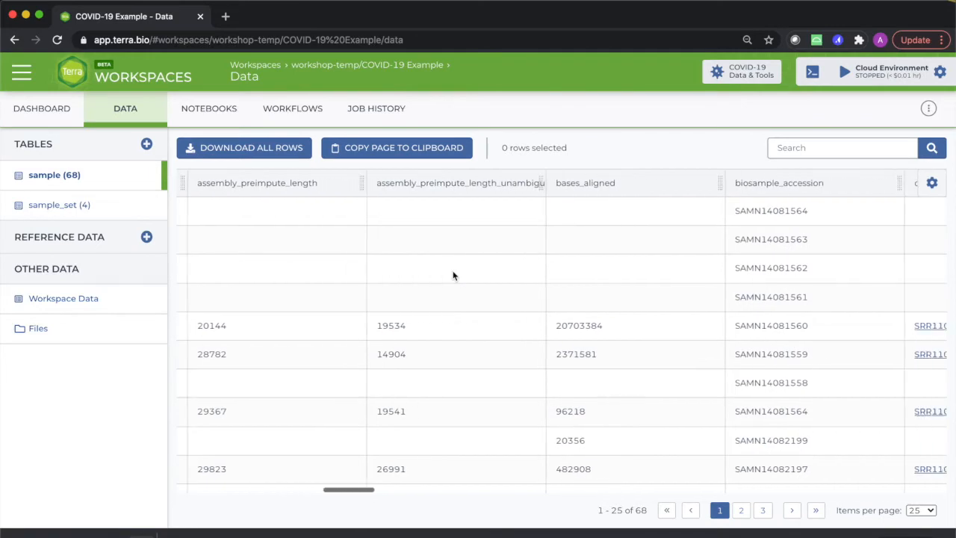
pyautogui.hscroll(-10, 452, 276)
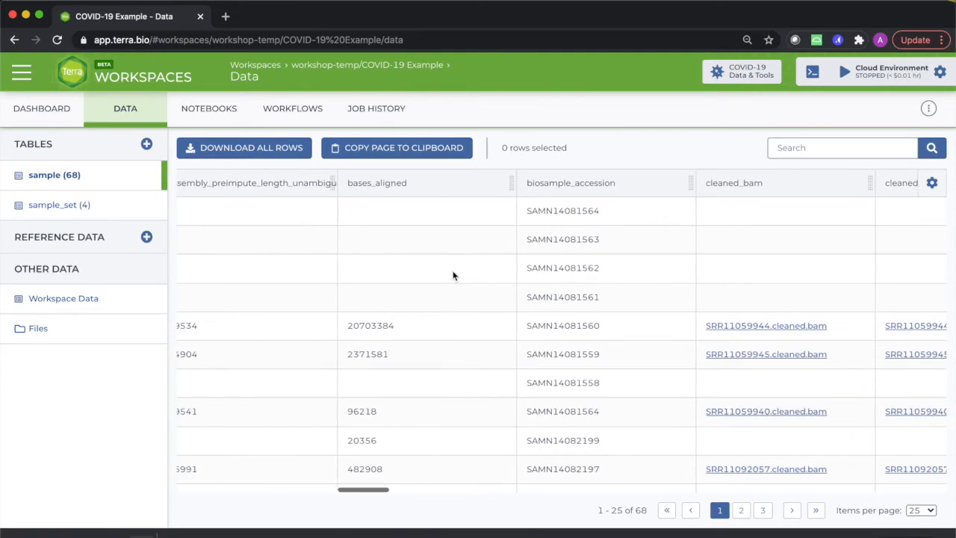
pyautogui.hscroll(-5, 452, 276)
# - Review the workspace-level reference variables and the files stored in the workspace bucket
pyautogui.click(149, 309)
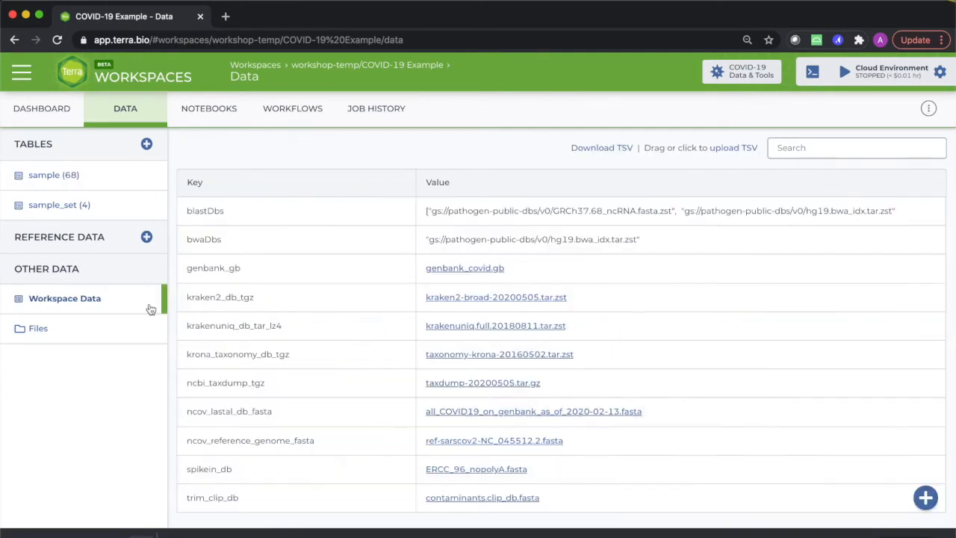
pyautogui.scroll(-1, 327, 363)
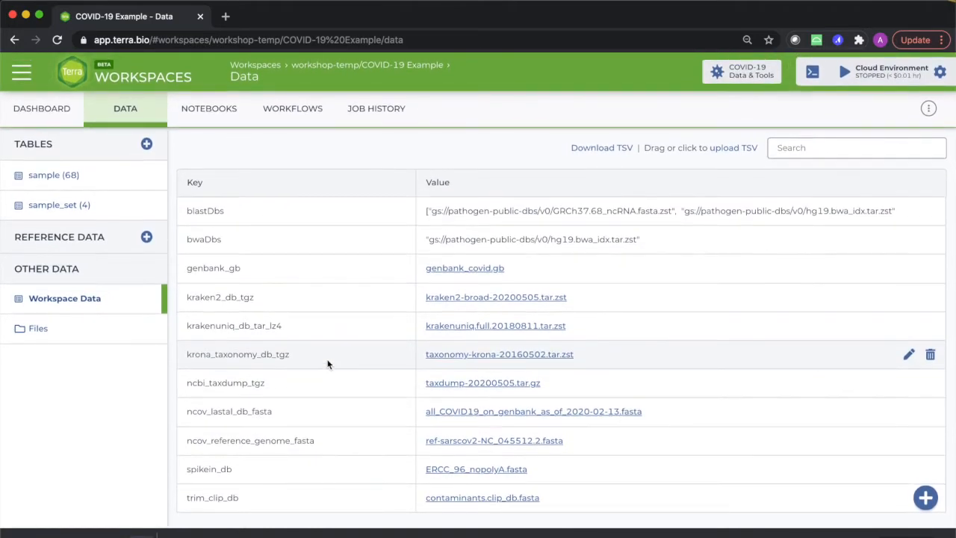
pyautogui.click(125, 342)
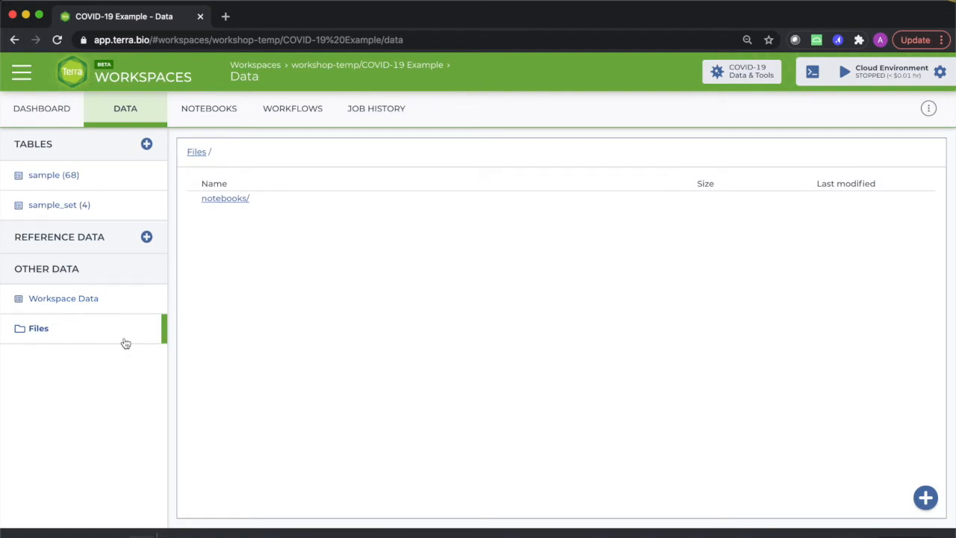
pyautogui.click(143, 304)
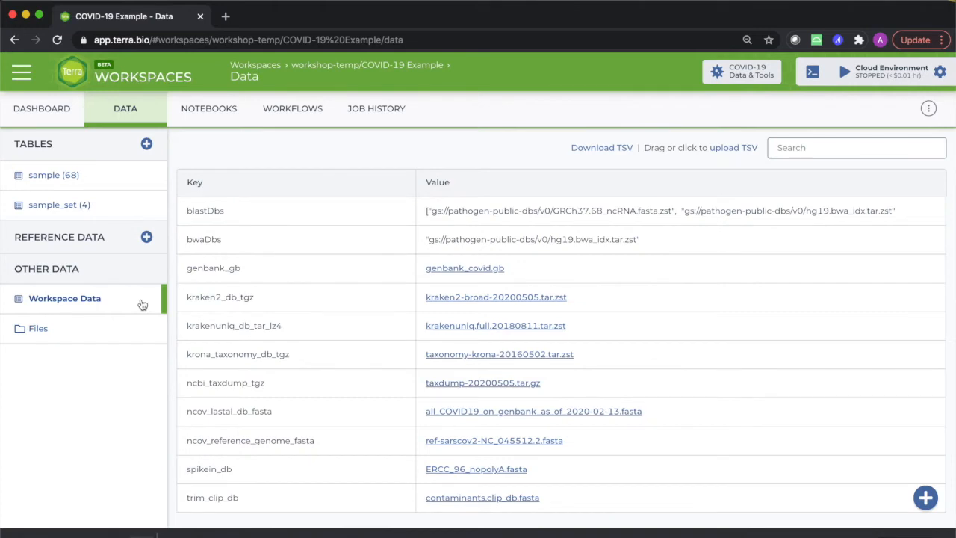
# - Look over the workspace's notebooks, workflows and job history
pyautogui.click(207, 121)
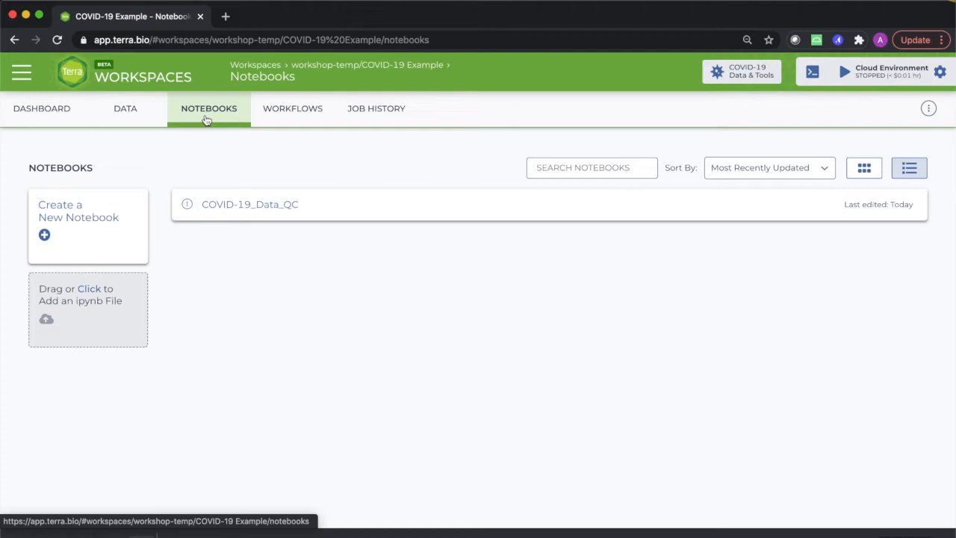
pyautogui.click(286, 117)
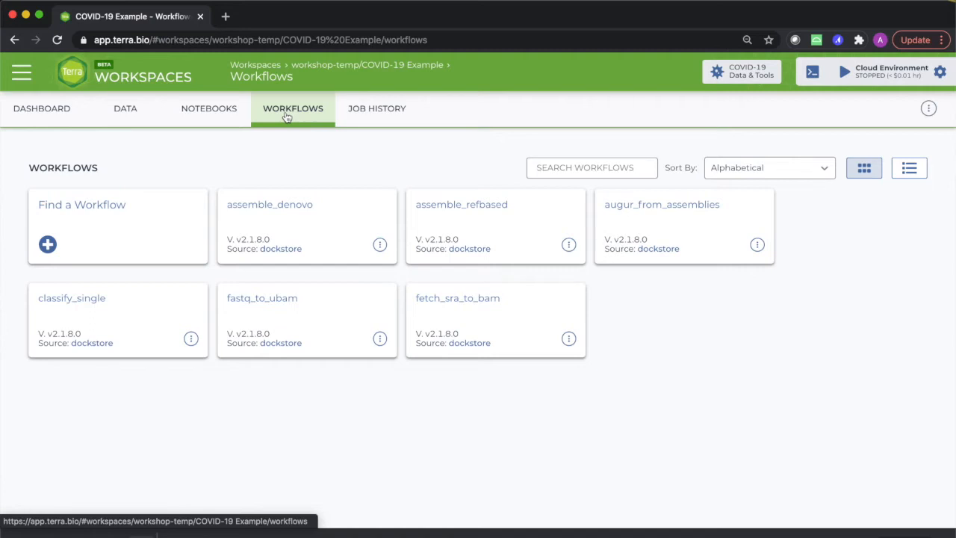
pyautogui.click(378, 121)
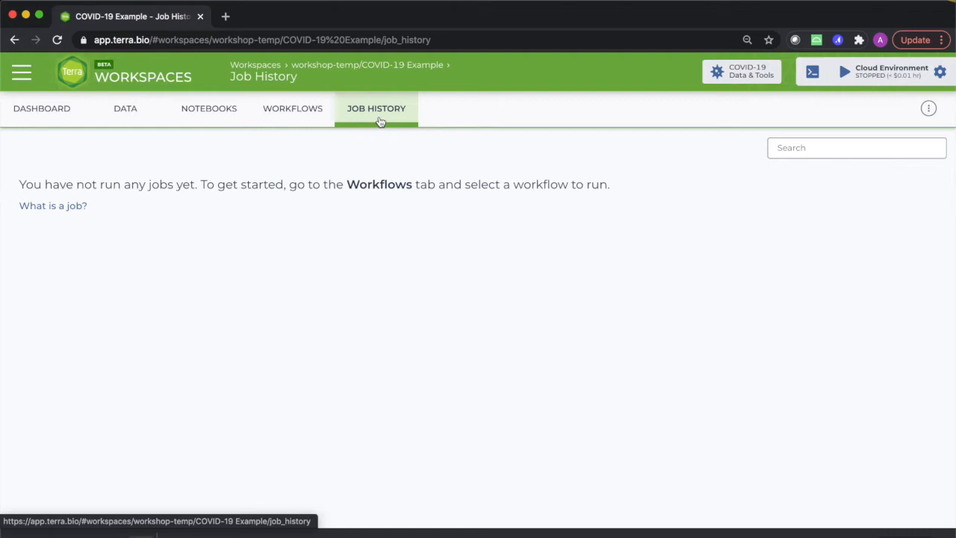
# - Show only the accession column alongside the sample IDs in the workspace's sample data table
pyautogui.click(127, 110)
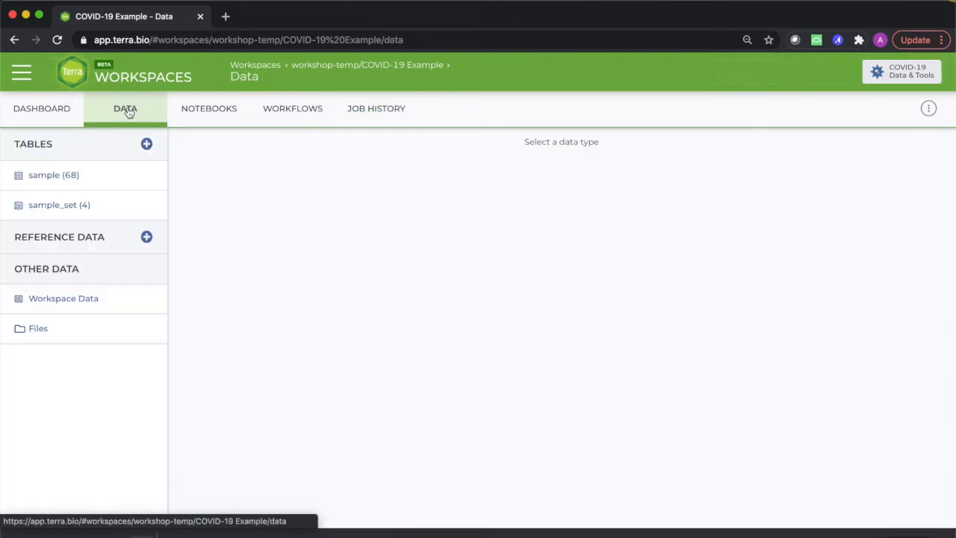
pyautogui.click(53, 174)
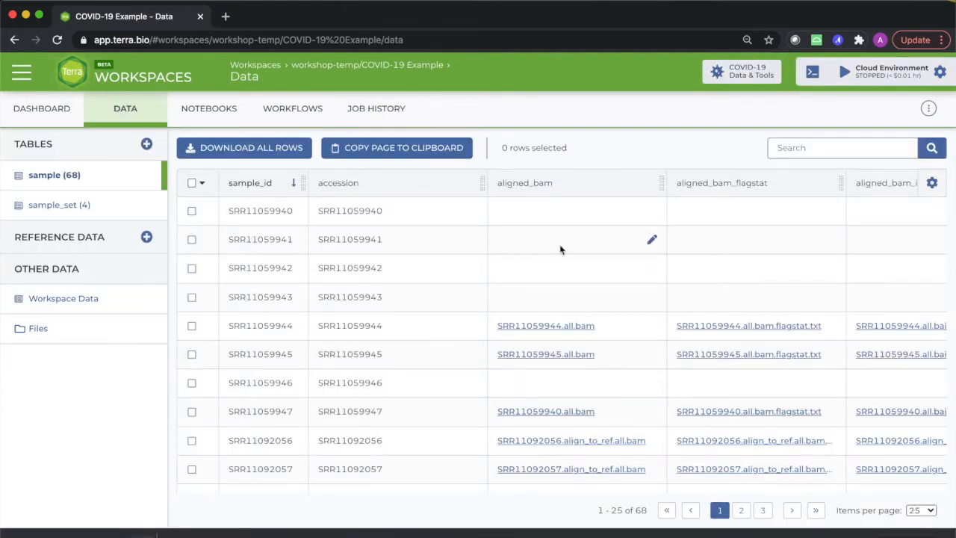
pyautogui.click(932, 184)
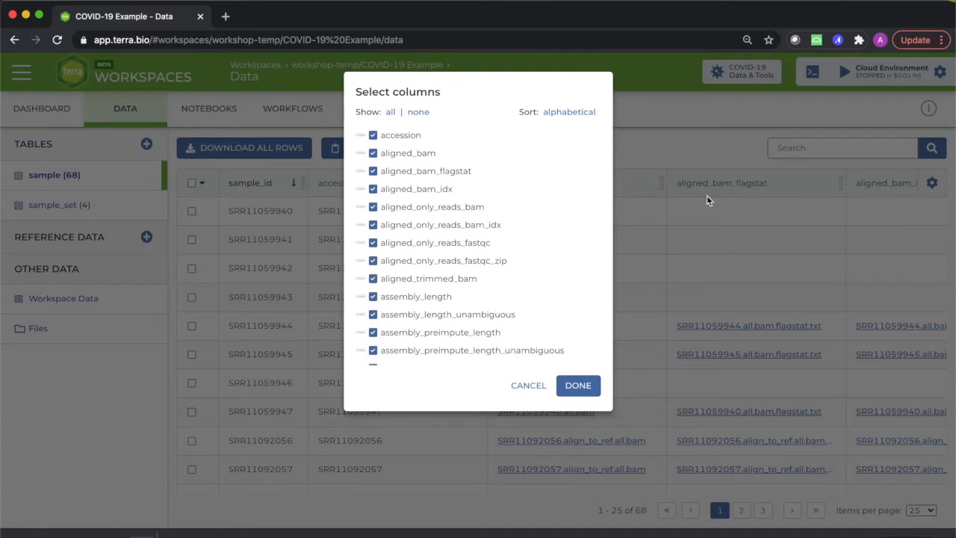
pyautogui.click(419, 112)
pyautogui.click(374, 136)
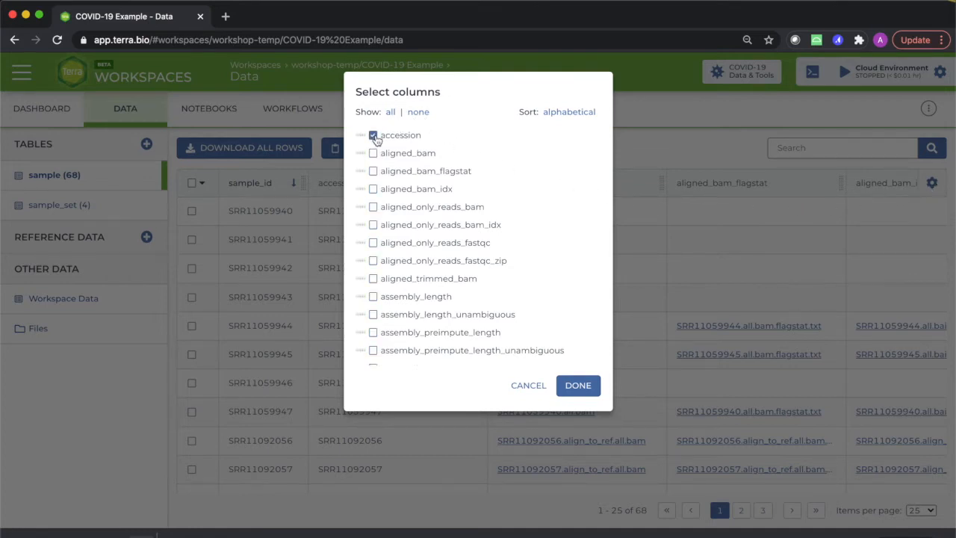
pyautogui.scroll(-12, 374, 262)
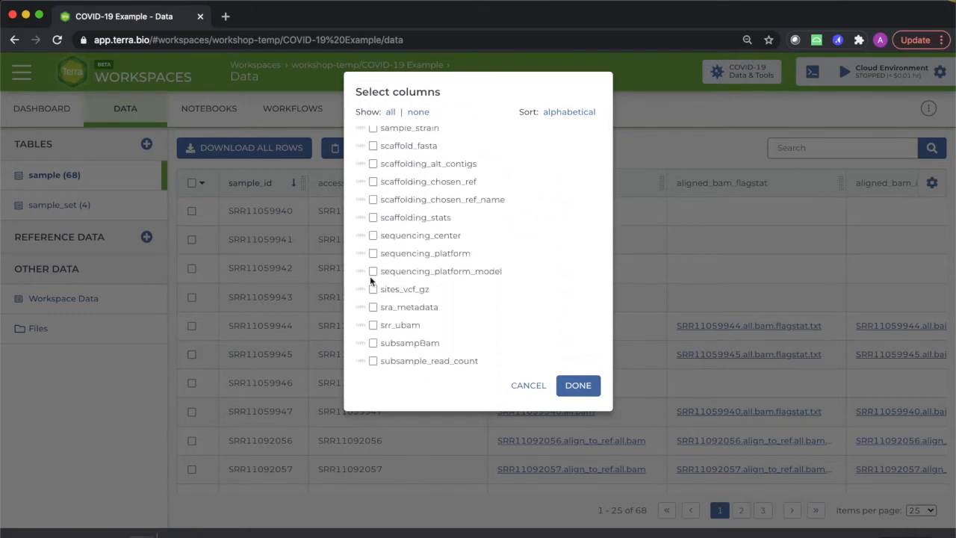
pyautogui.click(587, 387)
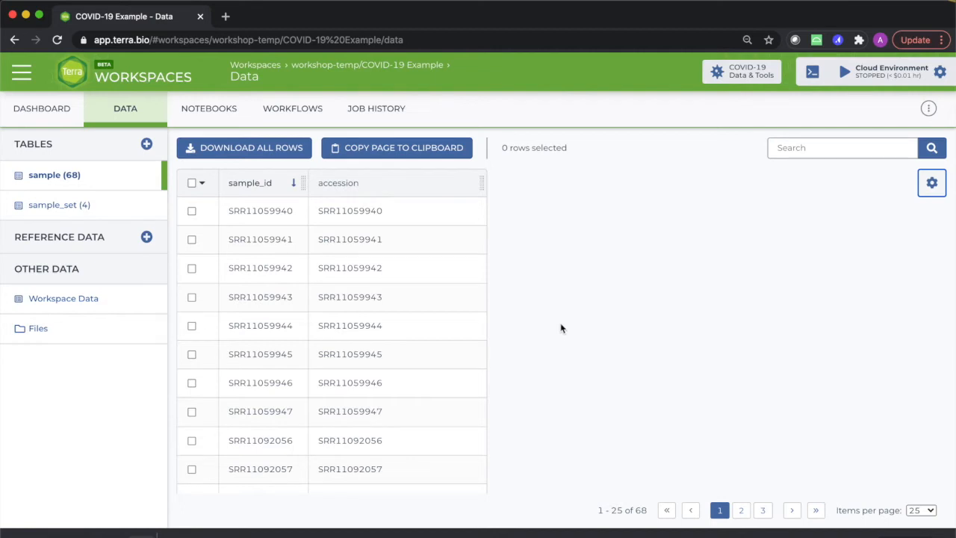
# - Select samples SRR11059940, SRR11059941 and SRR11059942 and open them with the fetch_sra_to_bam workflow
pyautogui.click(192, 213)
pyautogui.click(193, 240)
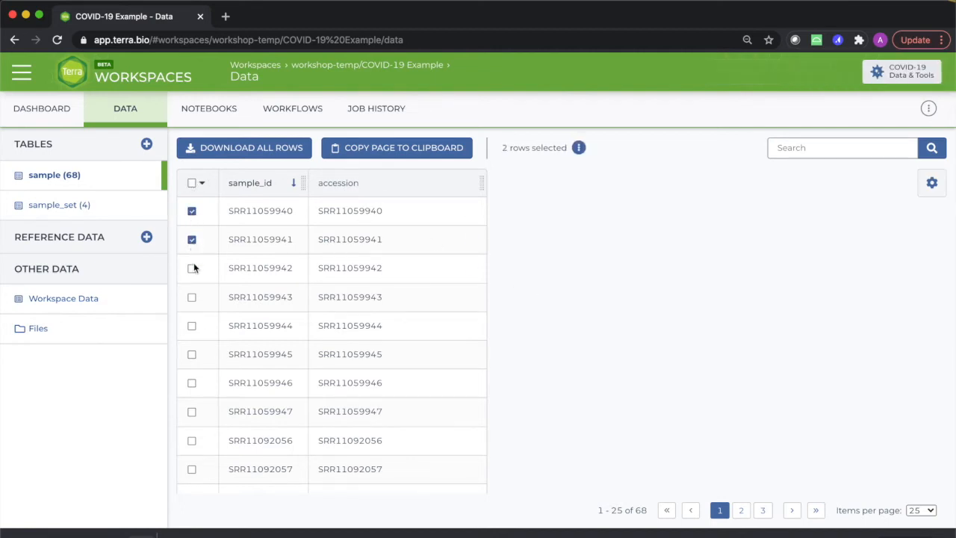
pyautogui.click(192, 269)
pyautogui.click(578, 150)
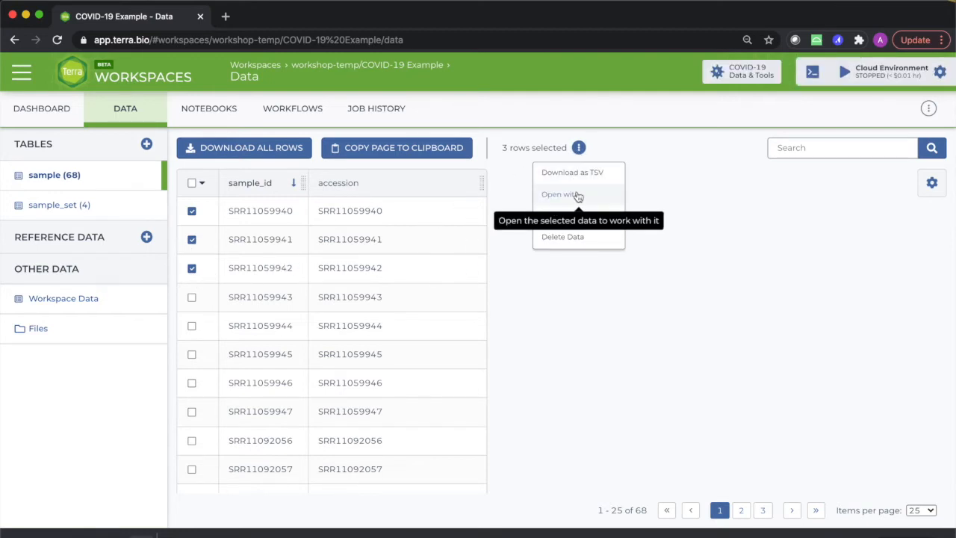
pyautogui.click(577, 195)
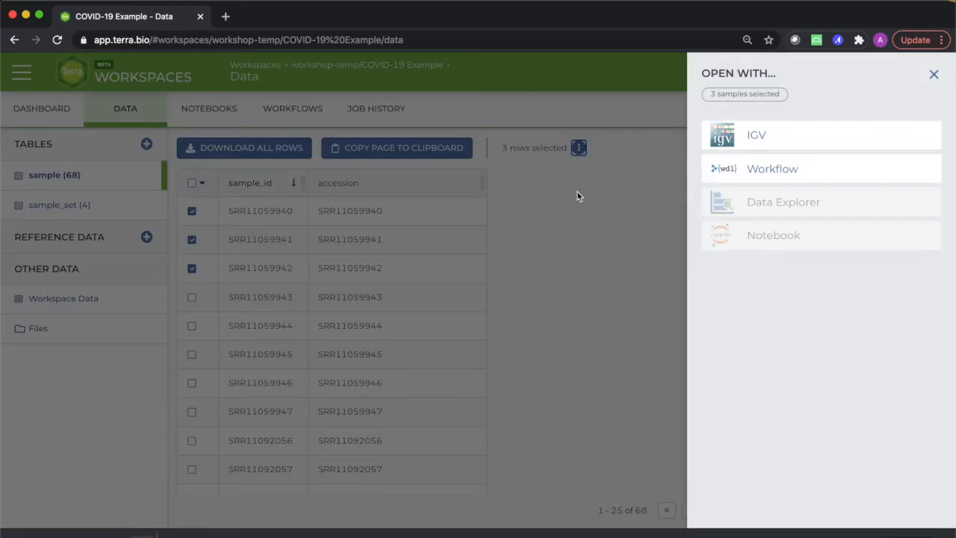
pyautogui.click(730, 169)
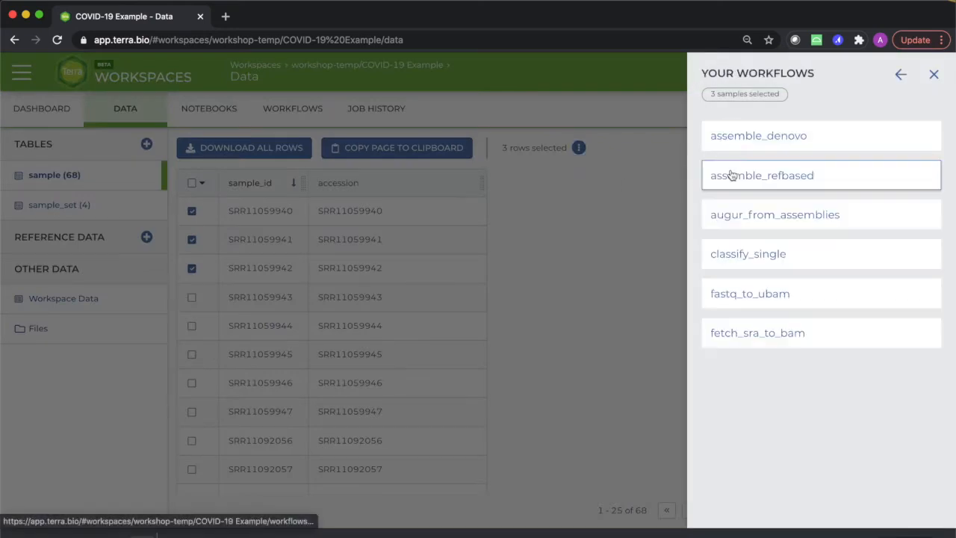
pyautogui.click(744, 341)
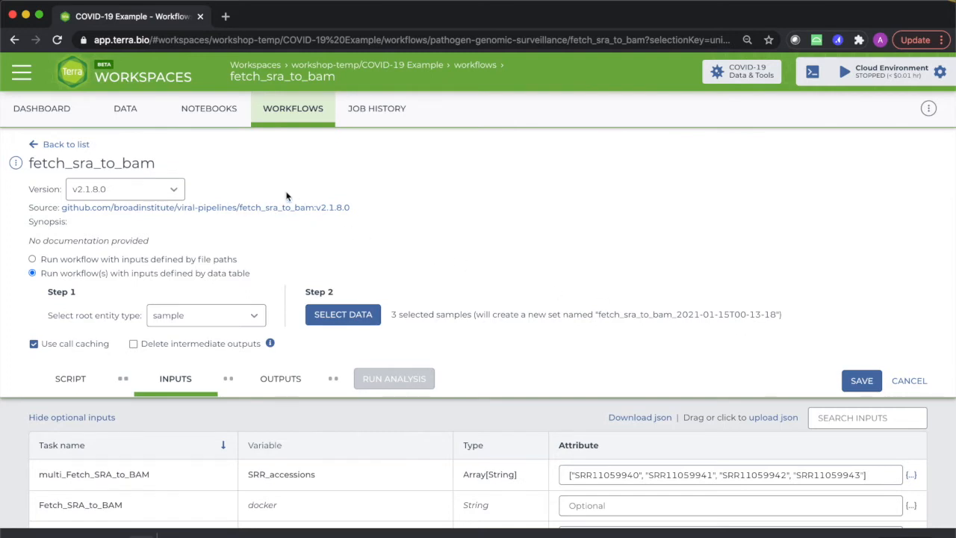
# - Switch the fetch_sra_to_bam workflow to the master version and set its SRA_ID input to this.accession
pyautogui.click(167, 192)
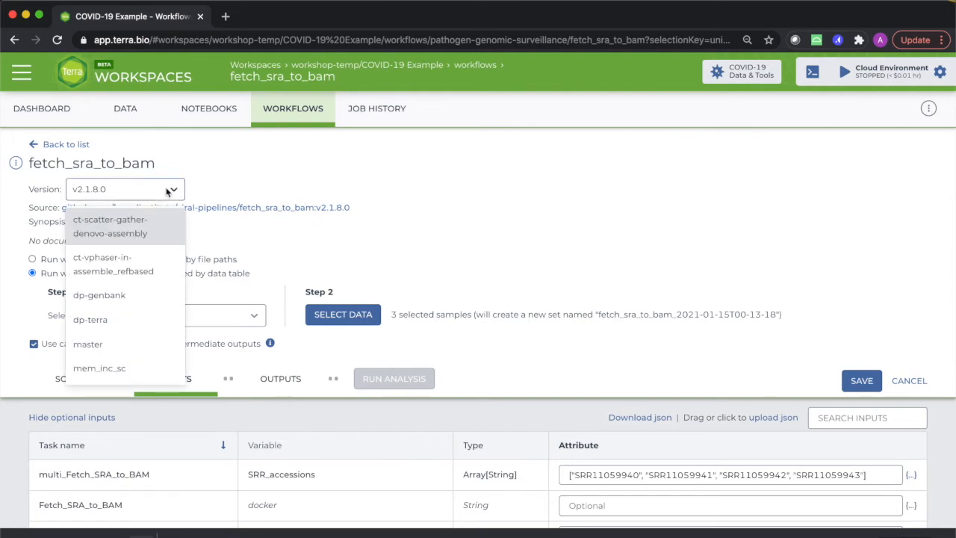
pyautogui.click(152, 344)
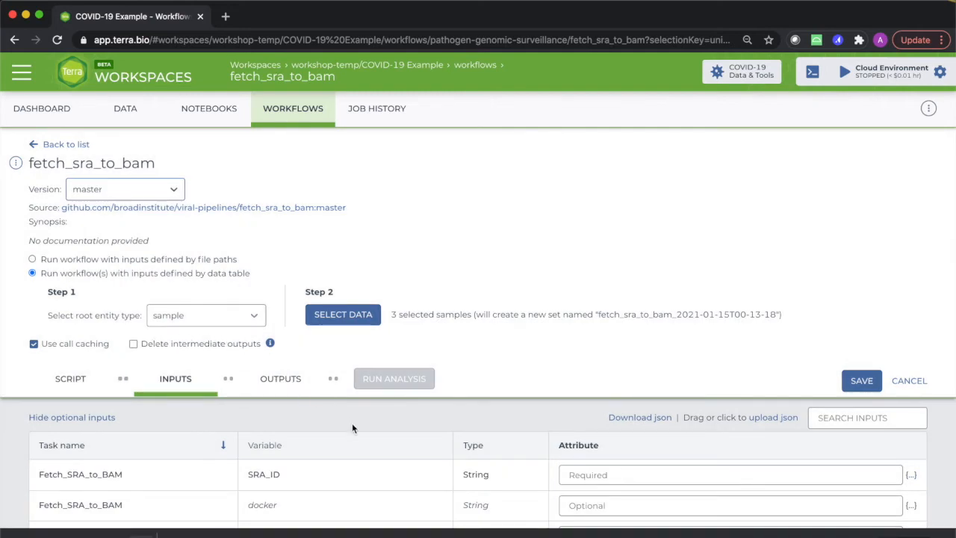
pyautogui.scroll(-1, 352, 427)
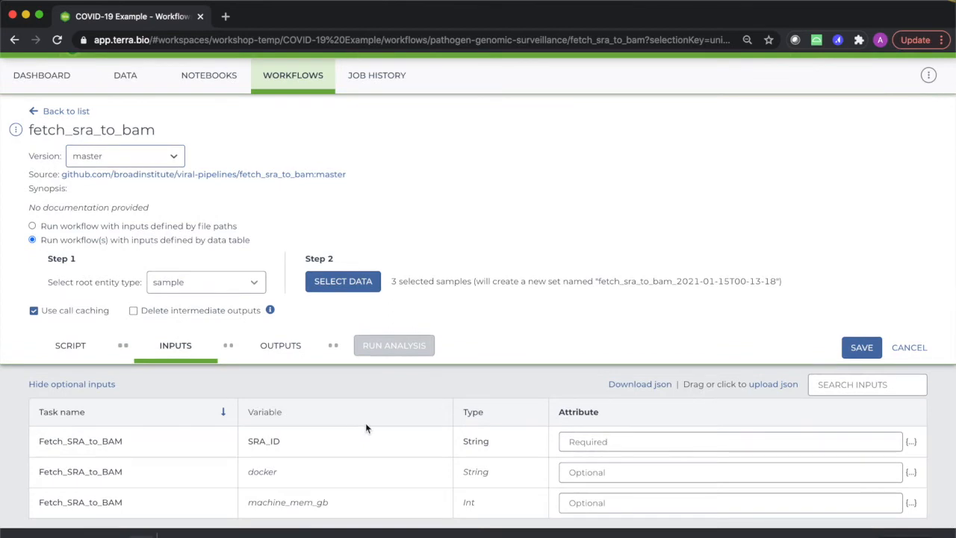
pyautogui.click(587, 439)
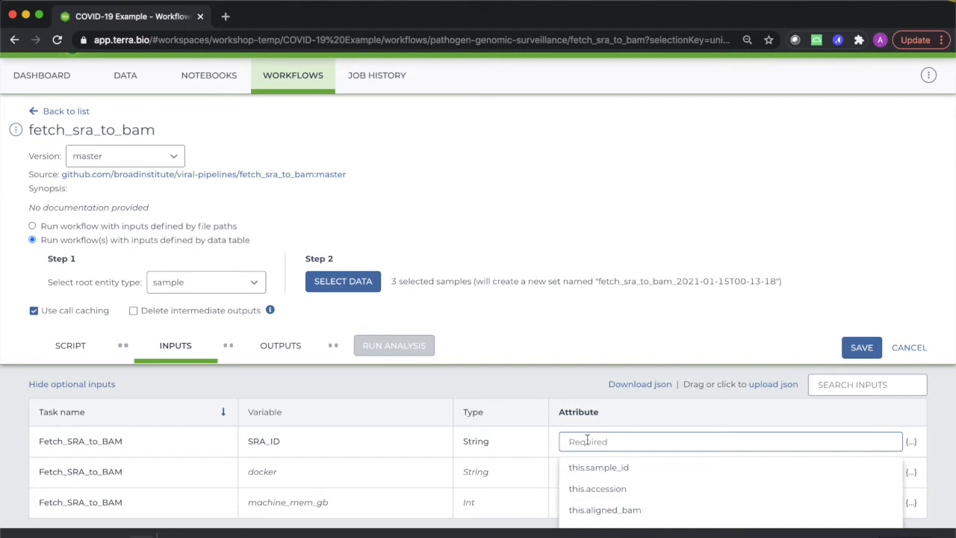
pyautogui.click(603, 493)
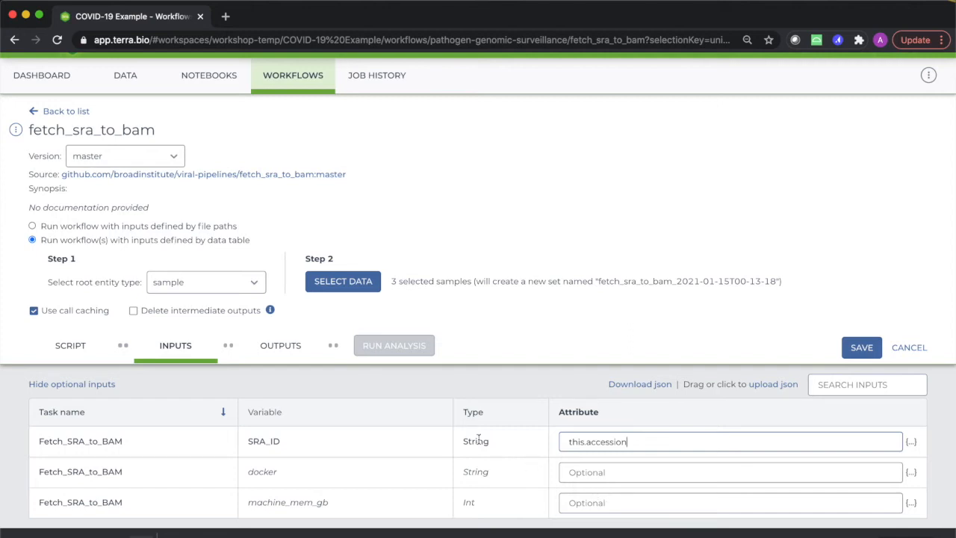
# - Fill the workflow's output attributes with their defaults and save the configuration
pyautogui.click(279, 347)
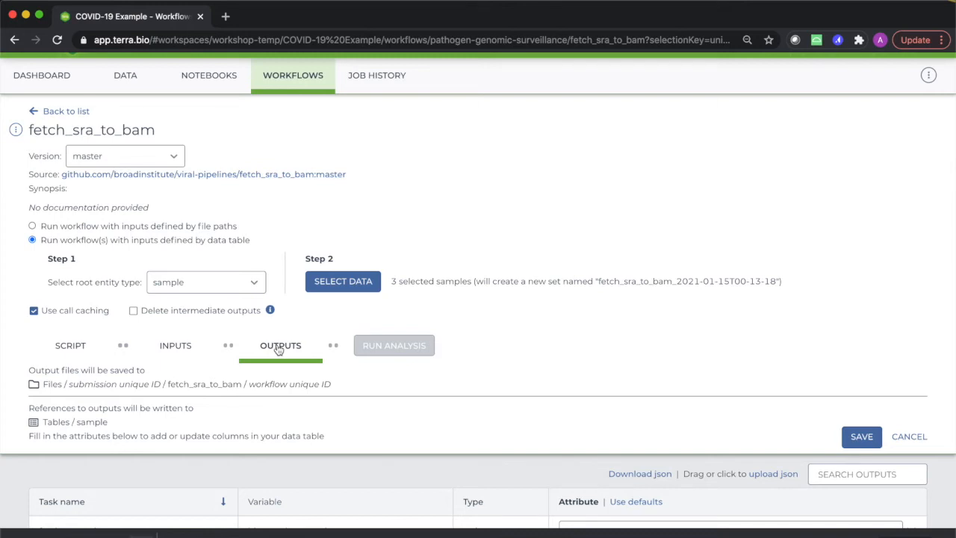
pyautogui.scroll(-5, 473, 401)
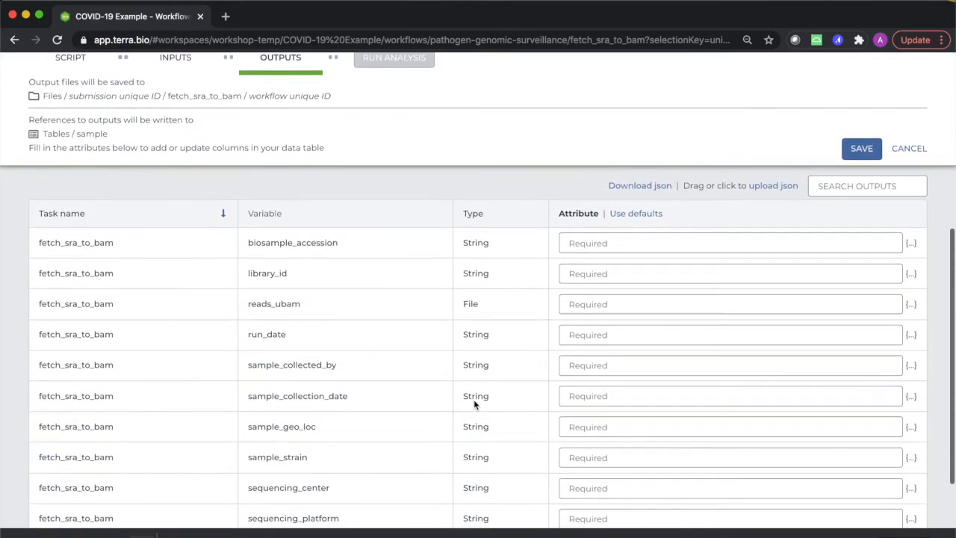
pyautogui.click(624, 217)
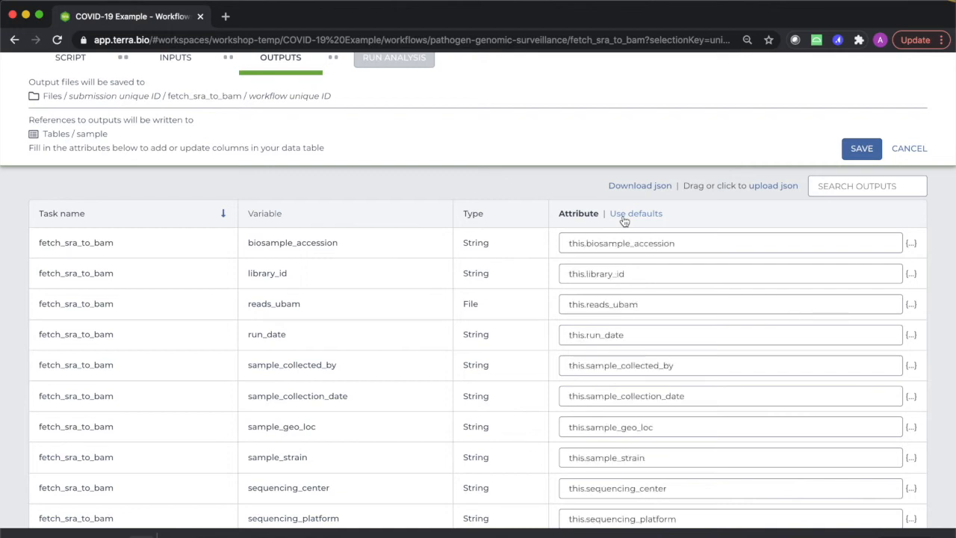
pyautogui.click(848, 152)
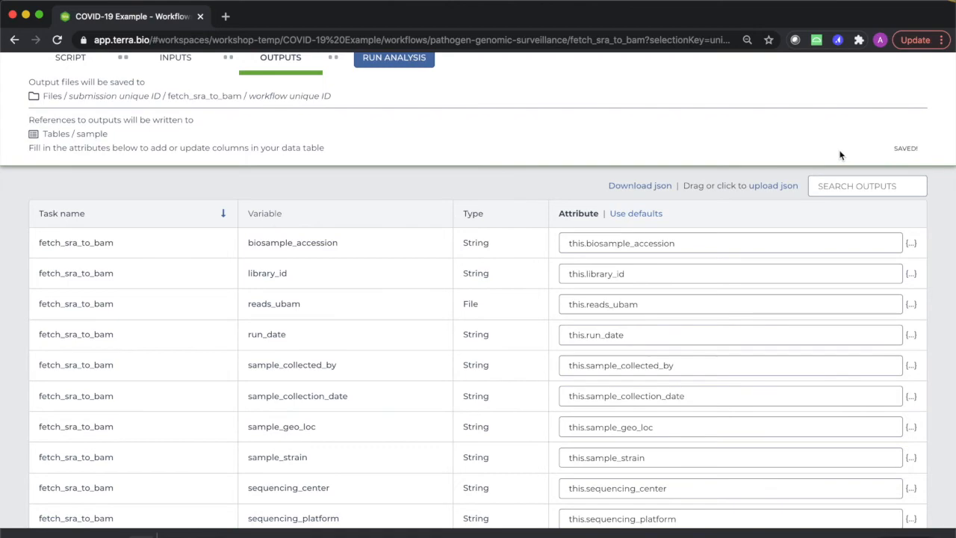
# - Launch the fetch_sra_to_bam analysis on the selected samples and check the submission's status in the job history
pyautogui.scroll(5, 653, 127)
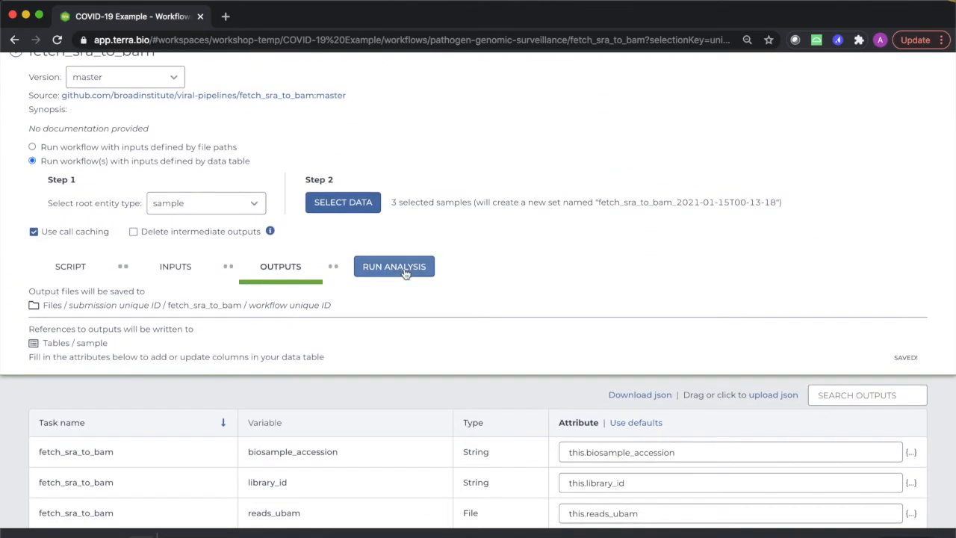
pyautogui.click(404, 268)
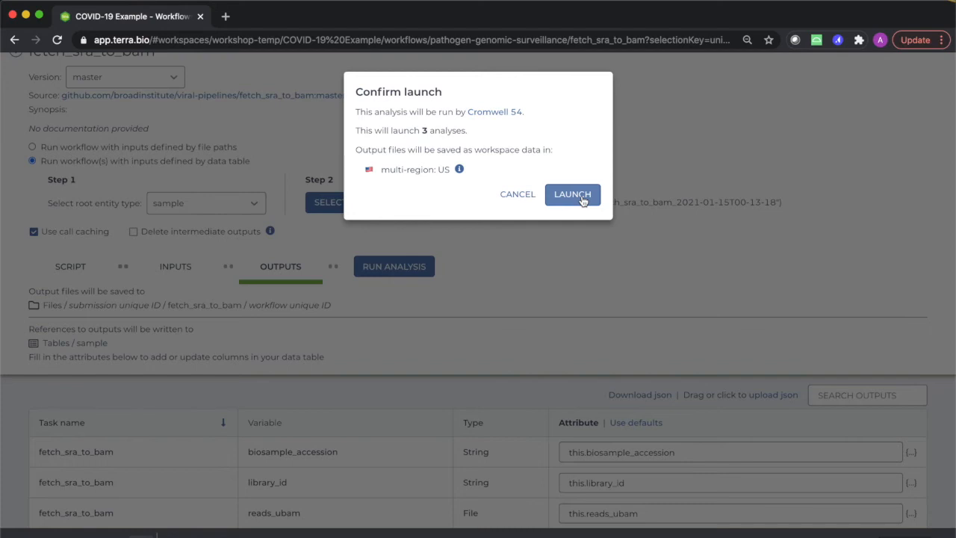
pyautogui.click(572, 194)
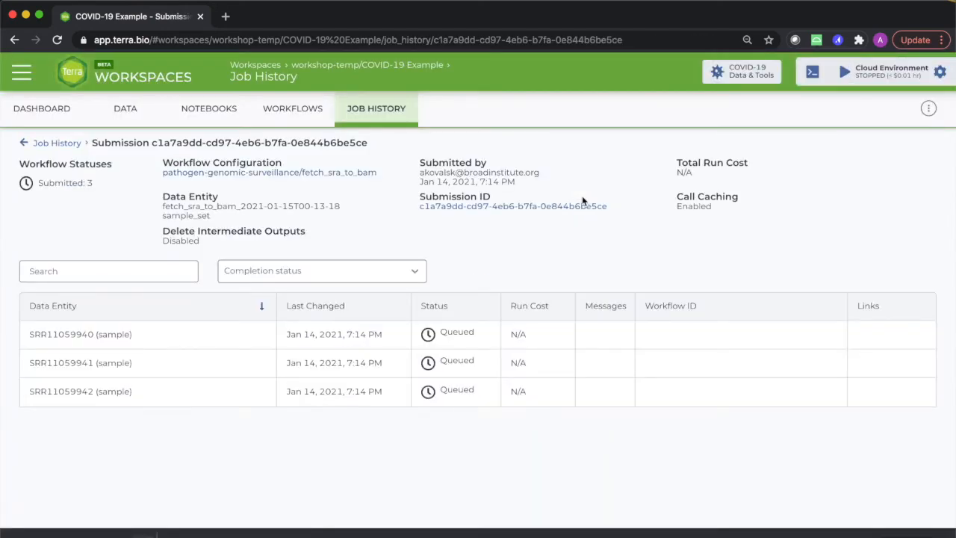
pyautogui.click(373, 112)
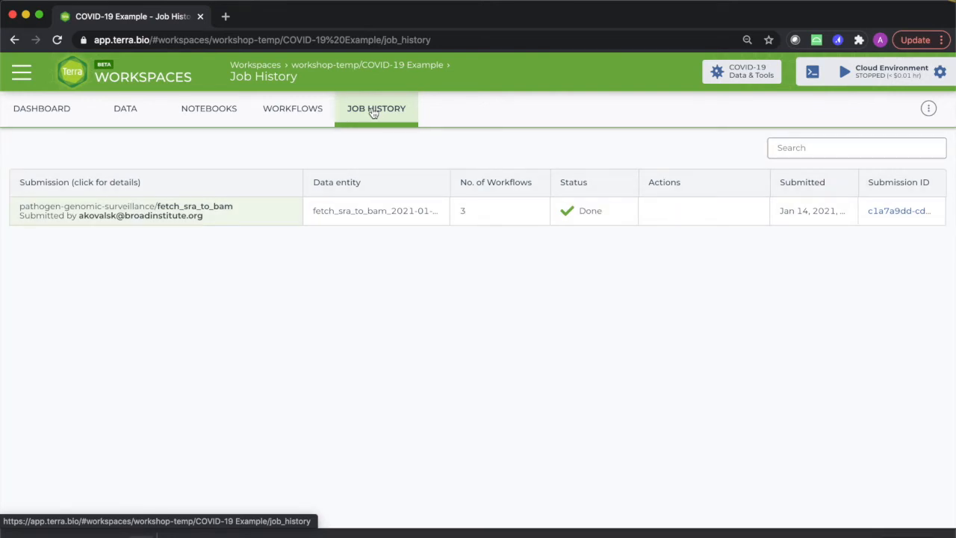
# - Reopen the sample data table and show all of its columns
pyautogui.click(125, 112)
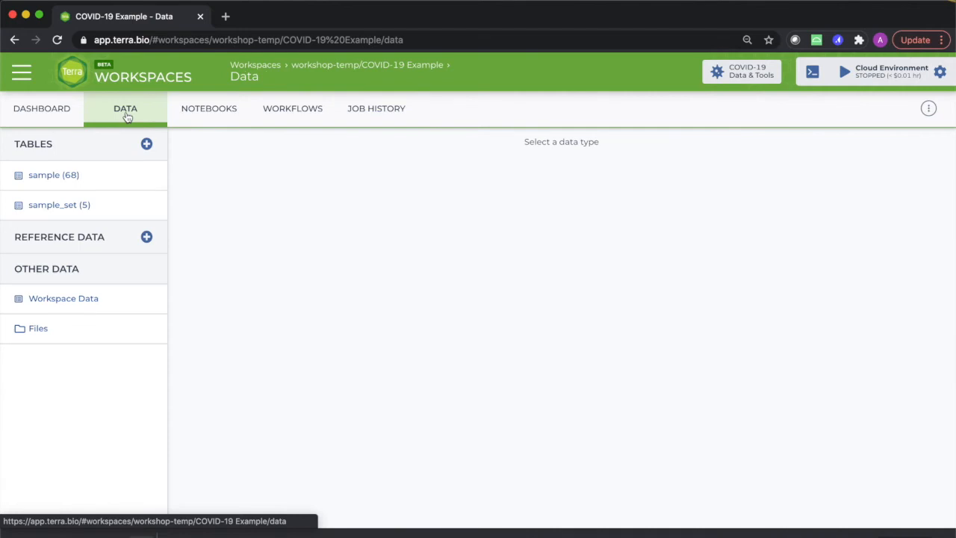
pyautogui.click(68, 177)
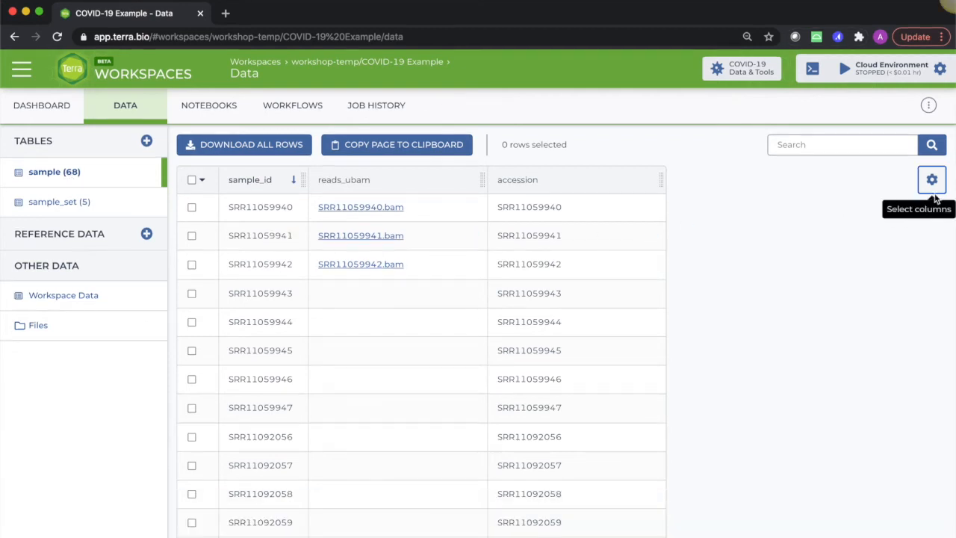
pyautogui.click(932, 180)
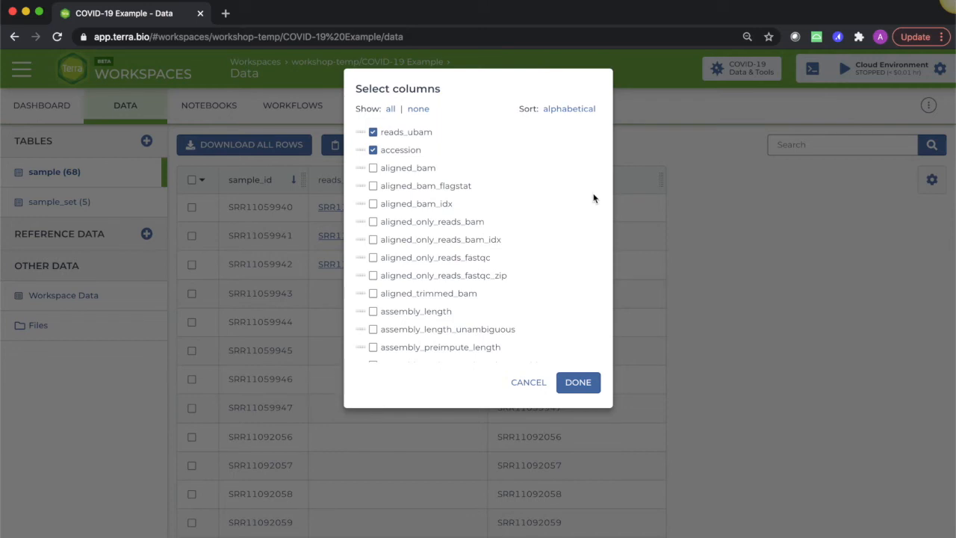
pyautogui.click(391, 114)
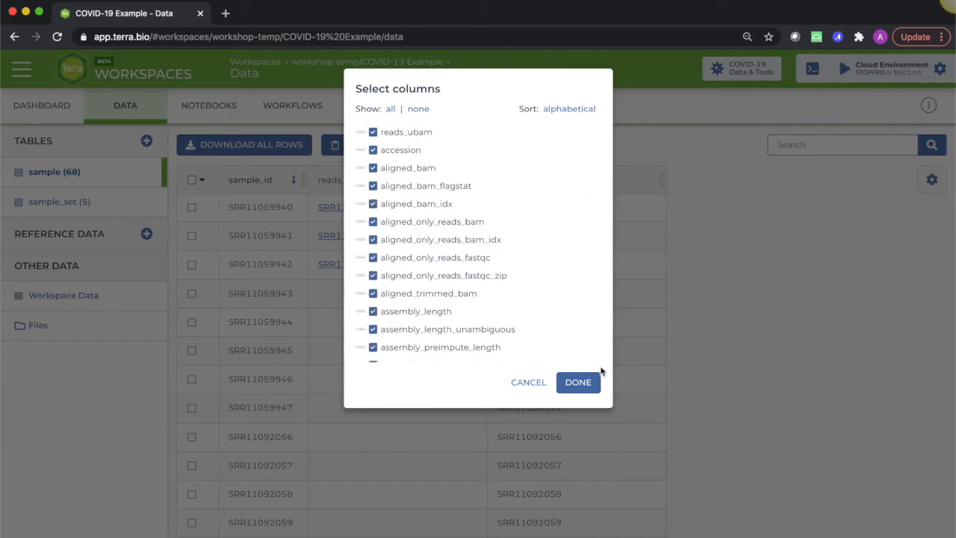
pyautogui.click(579, 383)
# - Examine the sample table's columns for the metadata and files written by the fetch_sra_to_bam workflow
pyautogui.hscroll(20, 589, 385)
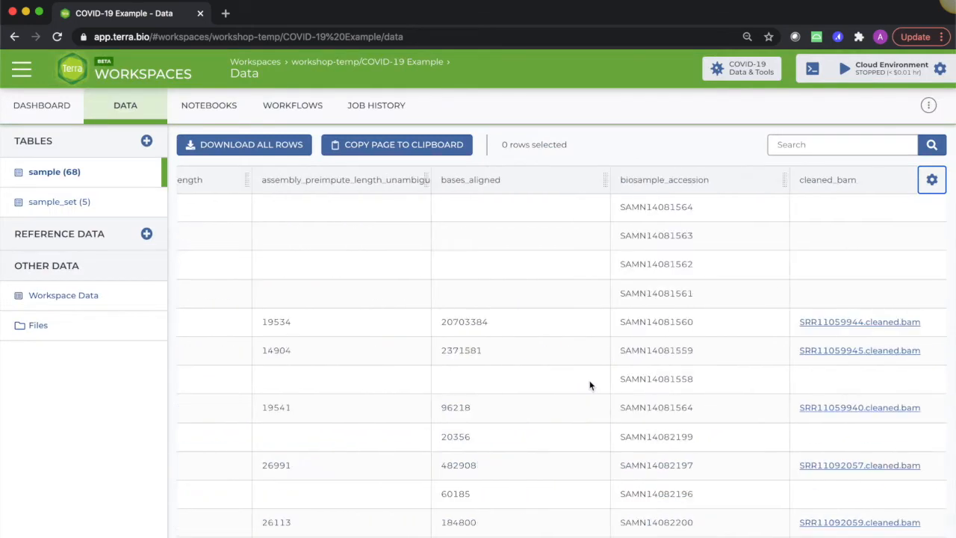
pyautogui.hscroll(10, 589, 385)
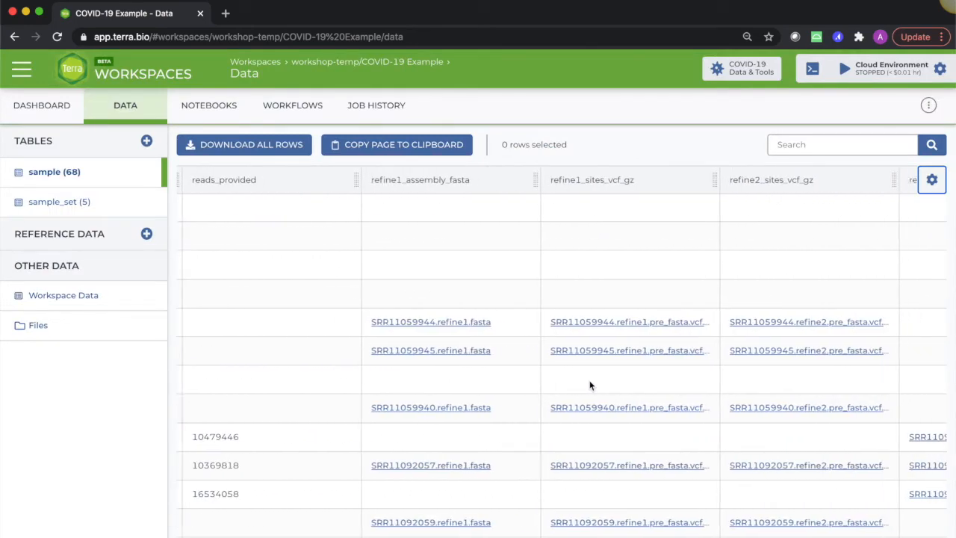
pyautogui.hscroll(10, 590, 384)
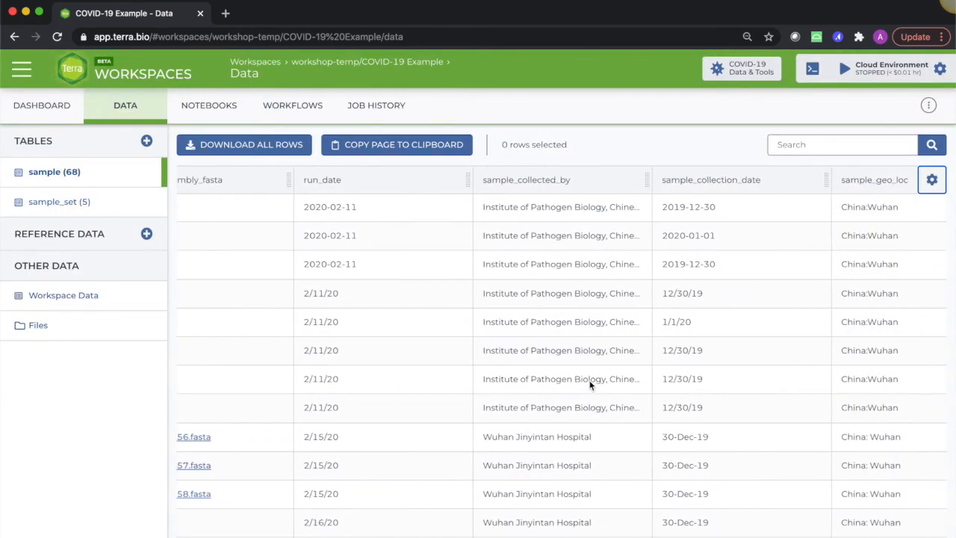
pyautogui.hscroll(10, 589, 384)
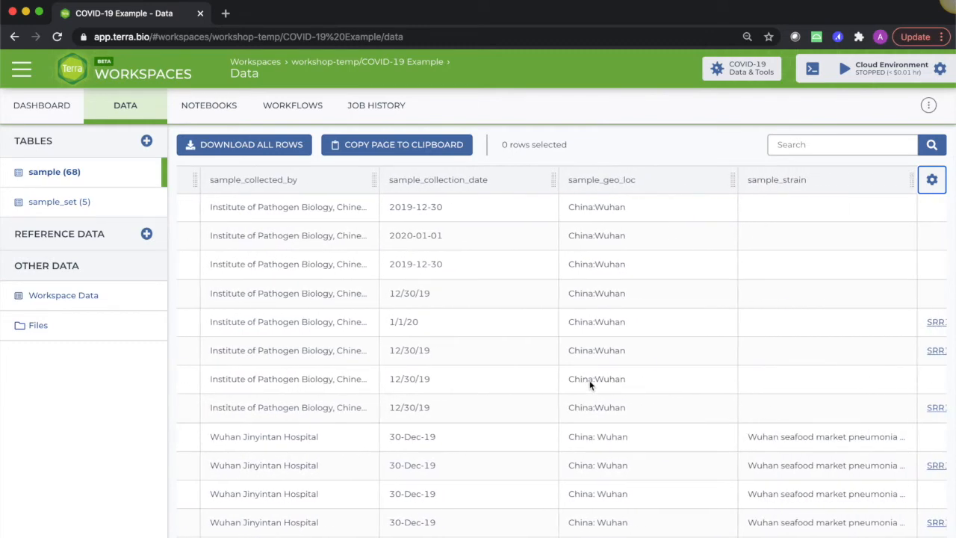
pyautogui.hscroll(8, 589, 385)
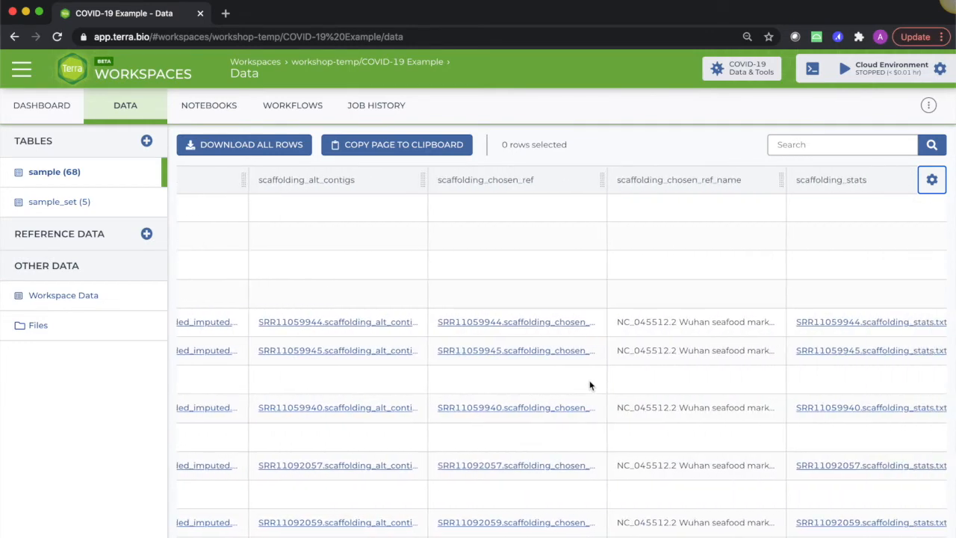
pyautogui.hscroll(5, 590, 385)
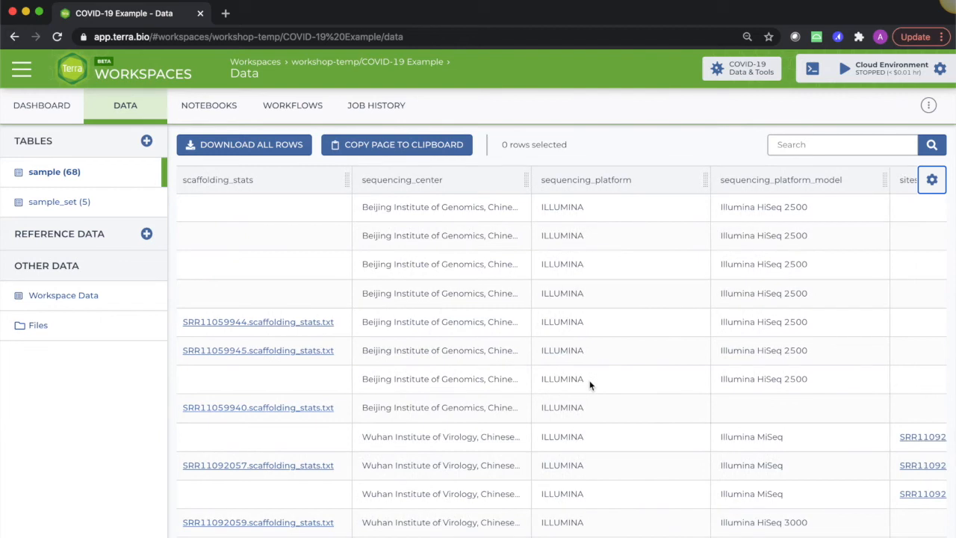
pyautogui.hscroll(4, 590, 384)
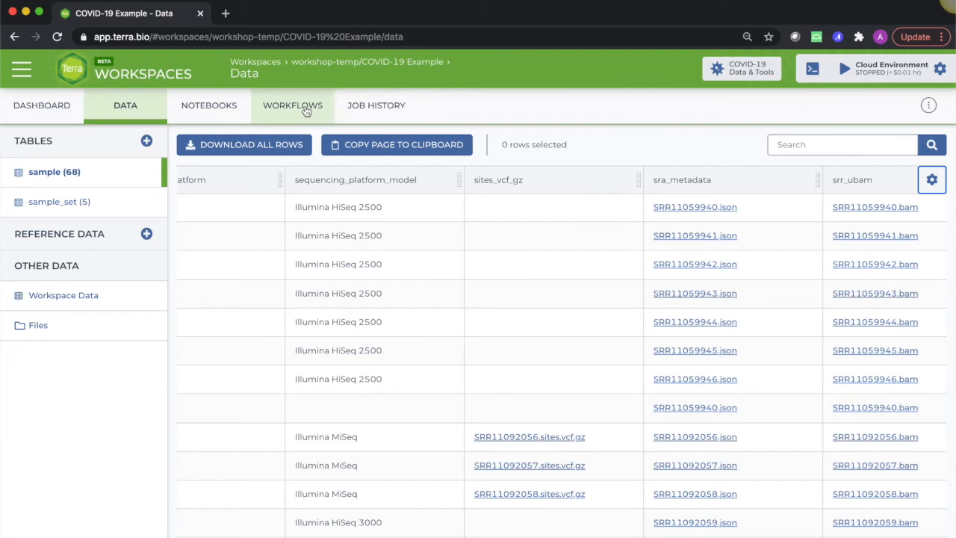
# - Open the assemble_refbased workflow's configuration and set its version to master
pyautogui.click(306, 110)
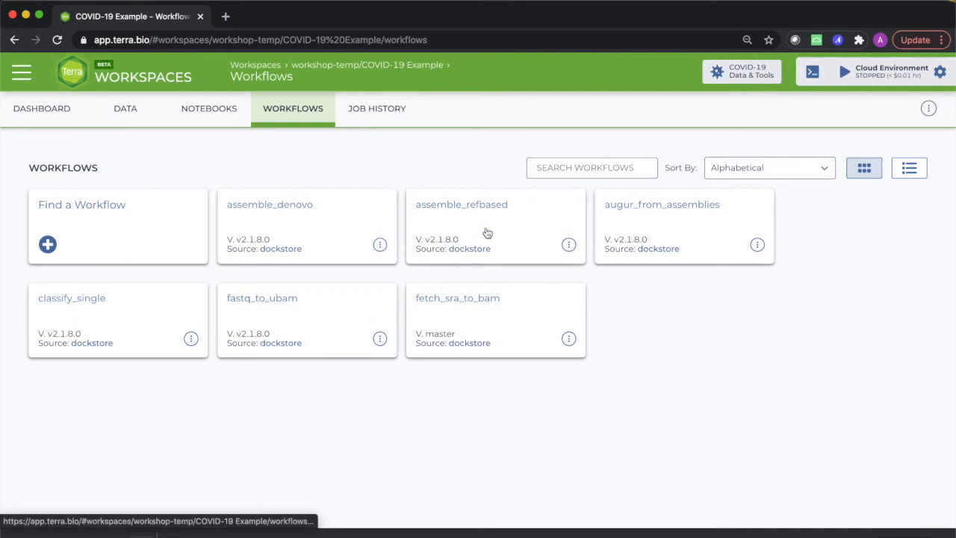
pyautogui.click(487, 233)
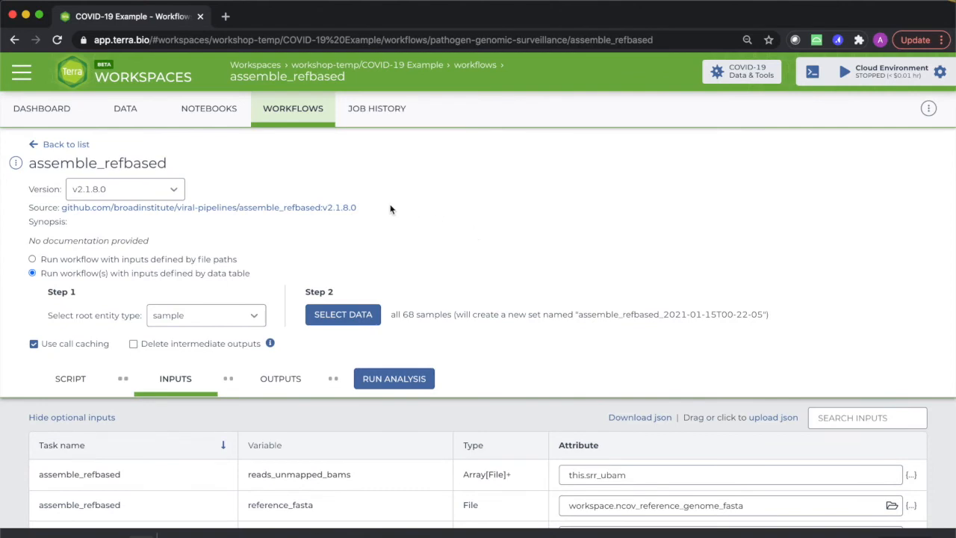
pyautogui.click(178, 191)
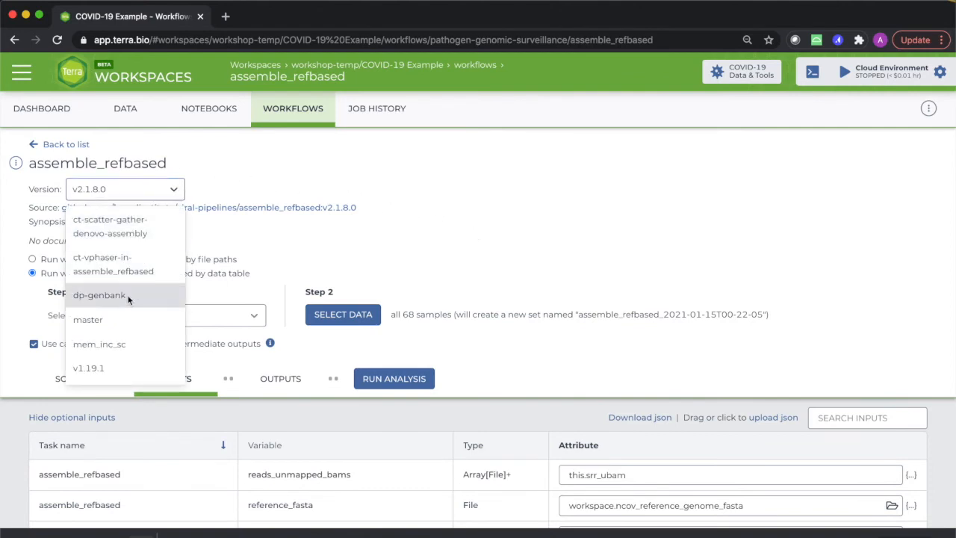
pyautogui.click(122, 319)
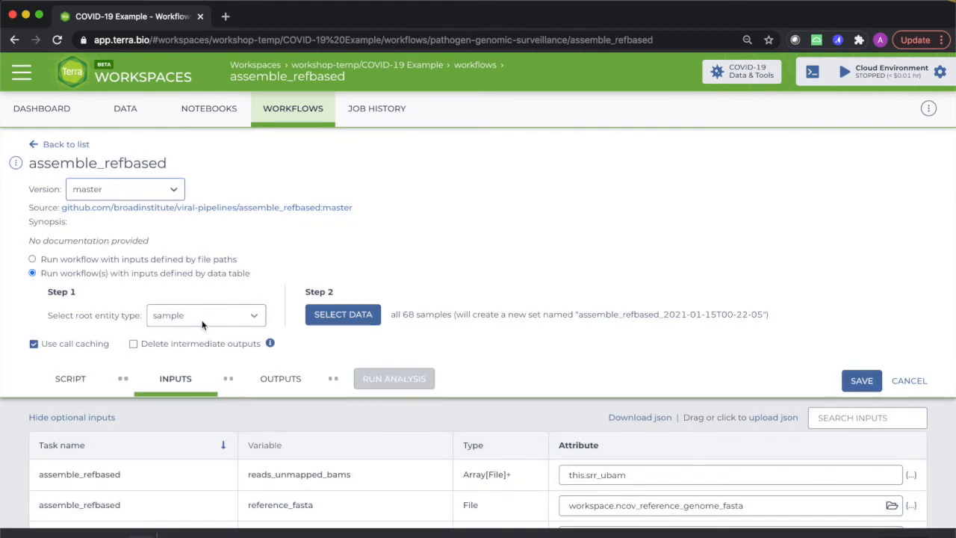
# - Set the root entity type to sample_set and choose the existing Successful_Assembly_group set as the data to process
pyautogui.click(202, 317)
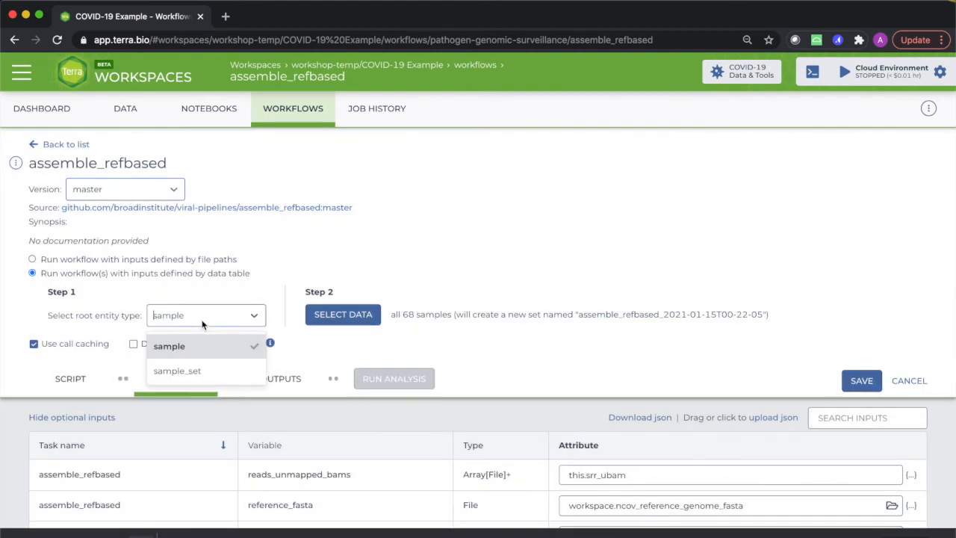
pyautogui.click(209, 369)
pyautogui.scroll(-2, 218, 288)
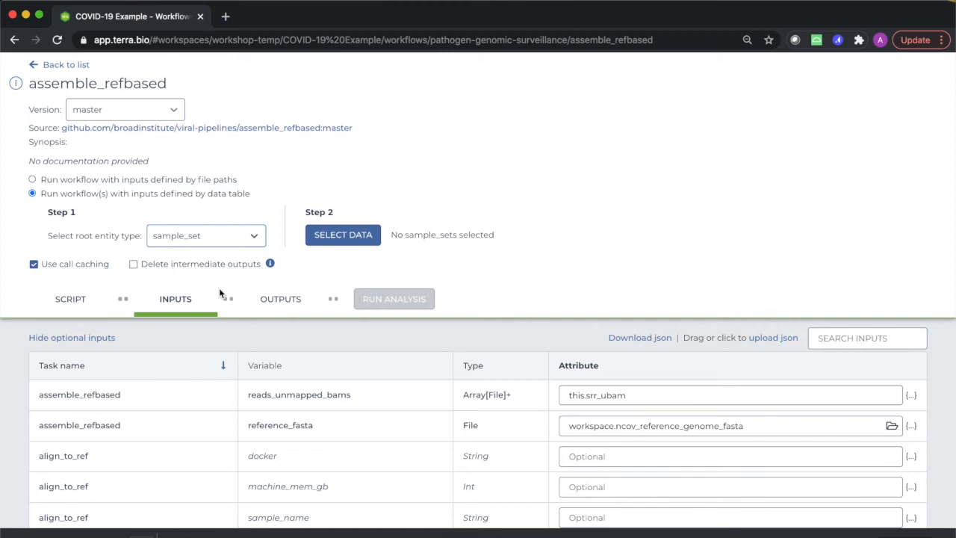
pyautogui.click(332, 235)
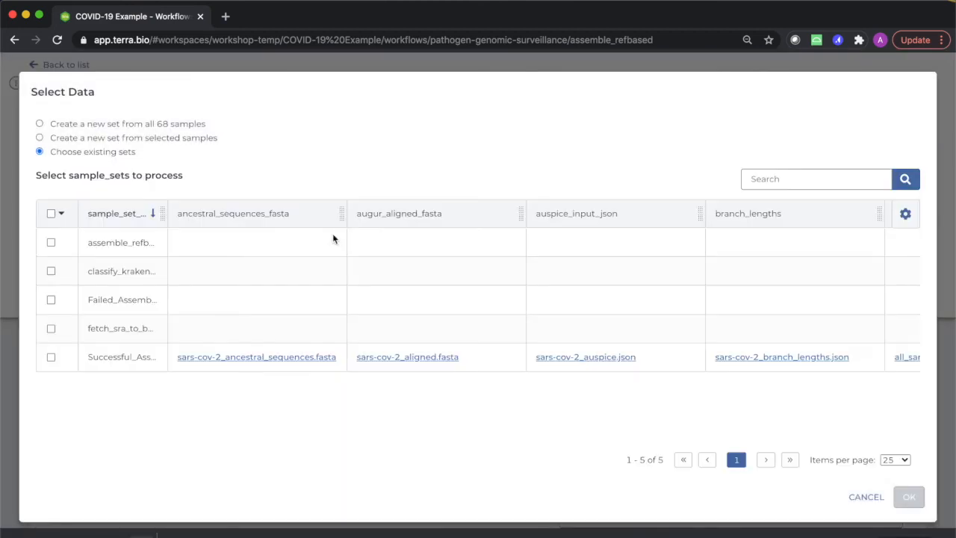
pyautogui.click(50, 358)
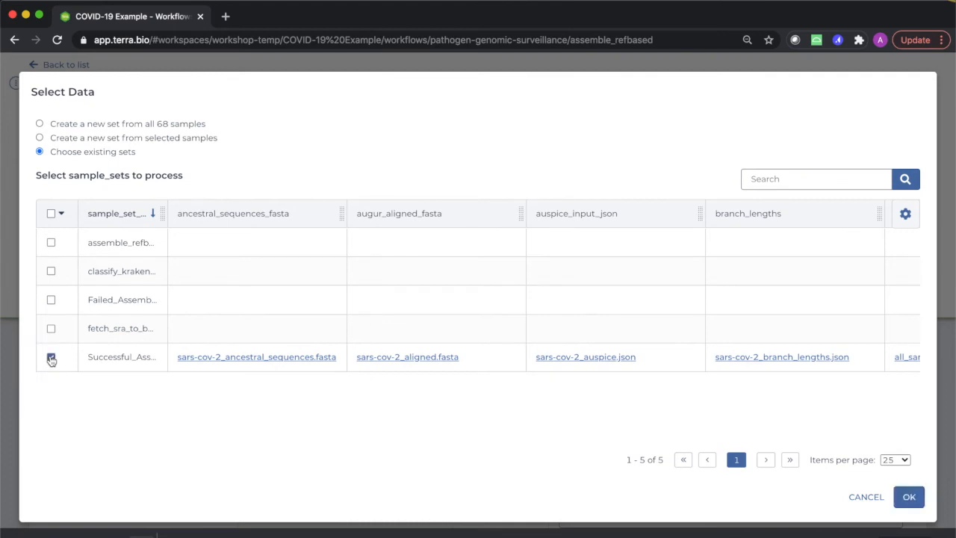
pyautogui.click(913, 497)
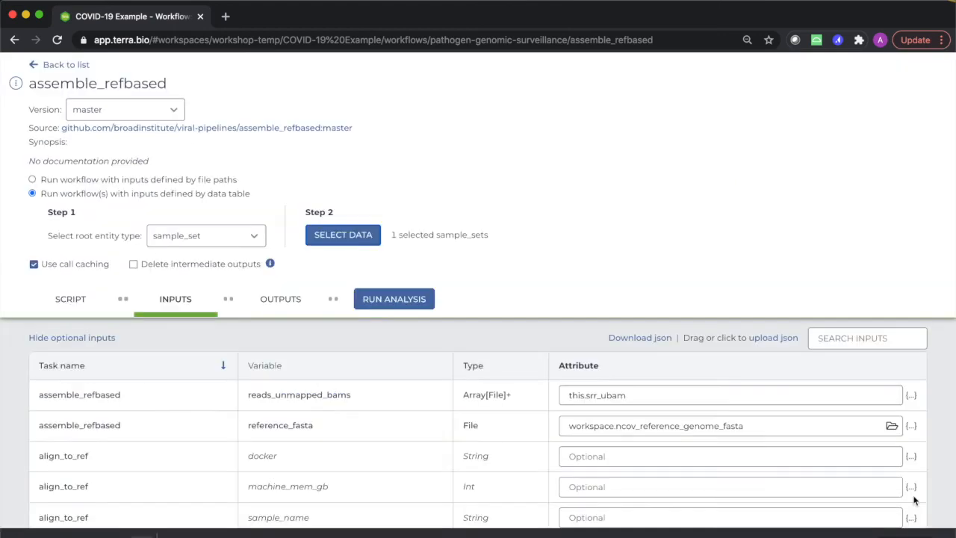
# - Set the reads_unmapped_bams input attribute to this.samples.srr_ubam and save the workflow configuration
pyautogui.click(587, 396)
pyautogui.write('amples')
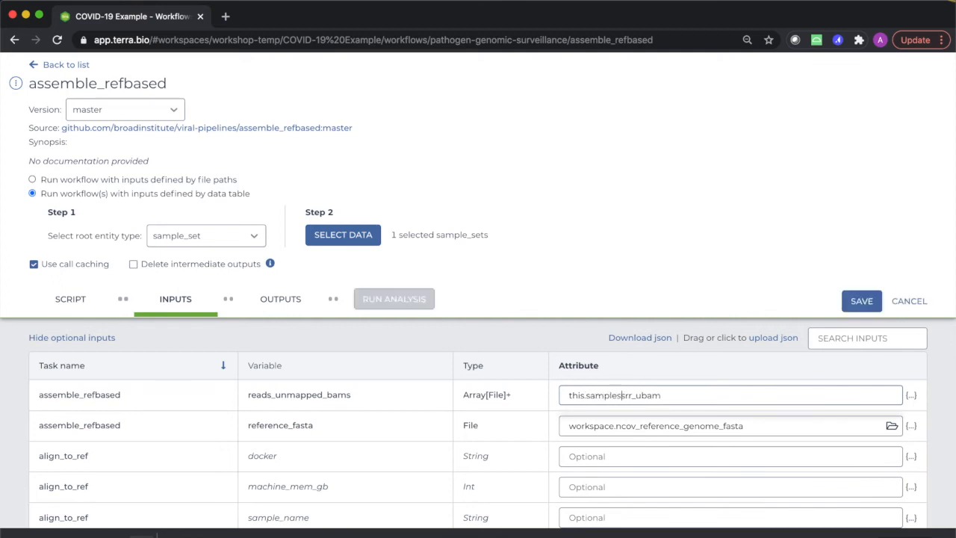
pyautogui.write('.s')
pyautogui.click(861, 300)
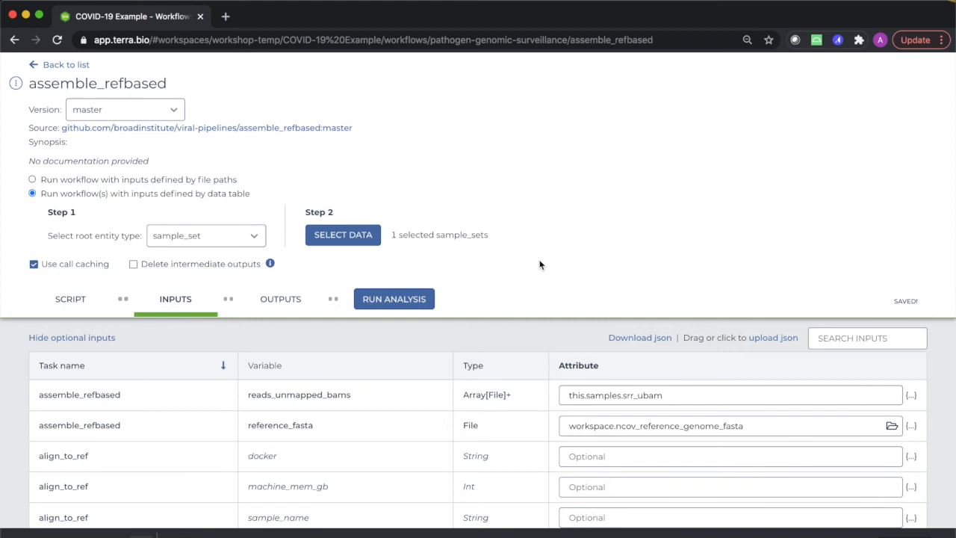
# - Launch the assemble_refbased analysis on the selected sample set and check its status in the job history
pyautogui.click(412, 299)
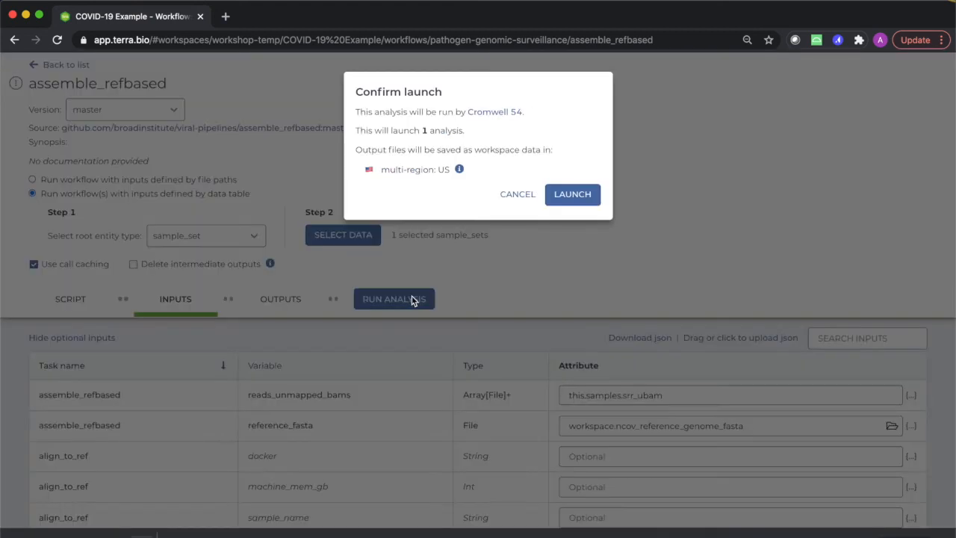
pyautogui.click(567, 196)
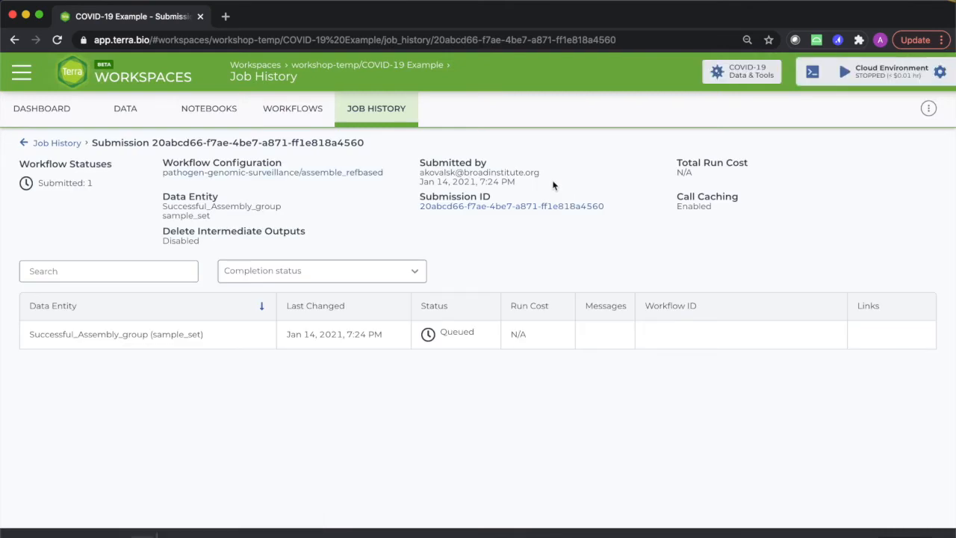
pyautogui.click(396, 112)
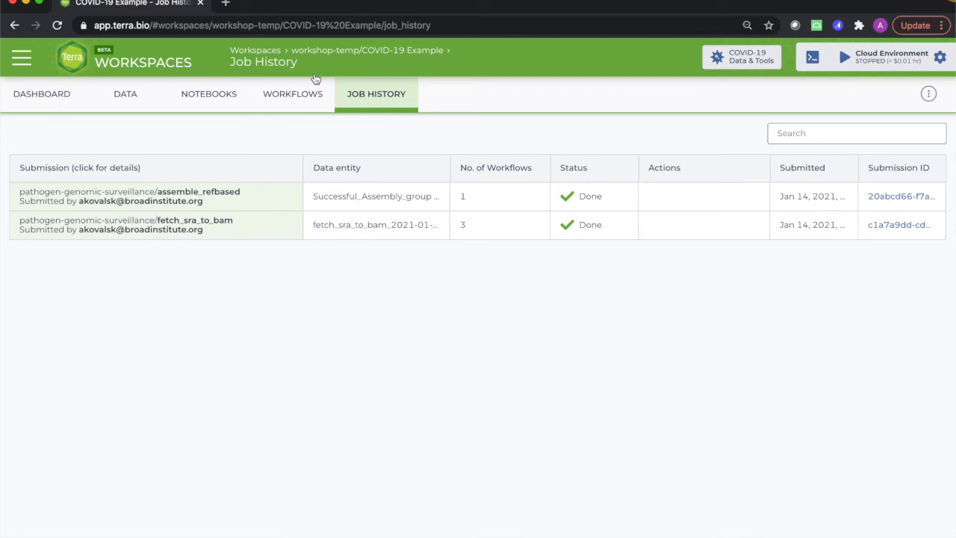
# - Open the COVID-19_Data_QC notebook, start the cloud environment and put the notebook in edit mode
pyautogui.click(212, 101)
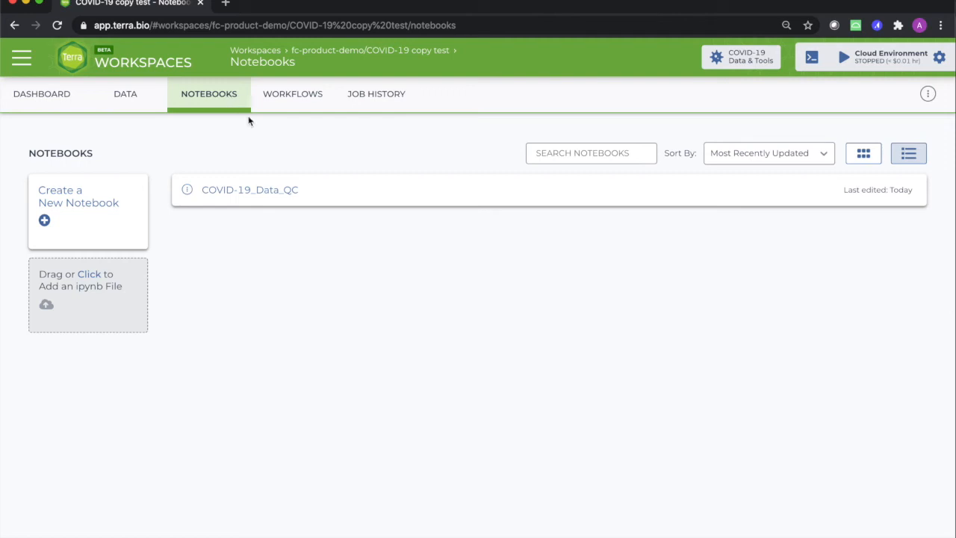
pyautogui.click(273, 192)
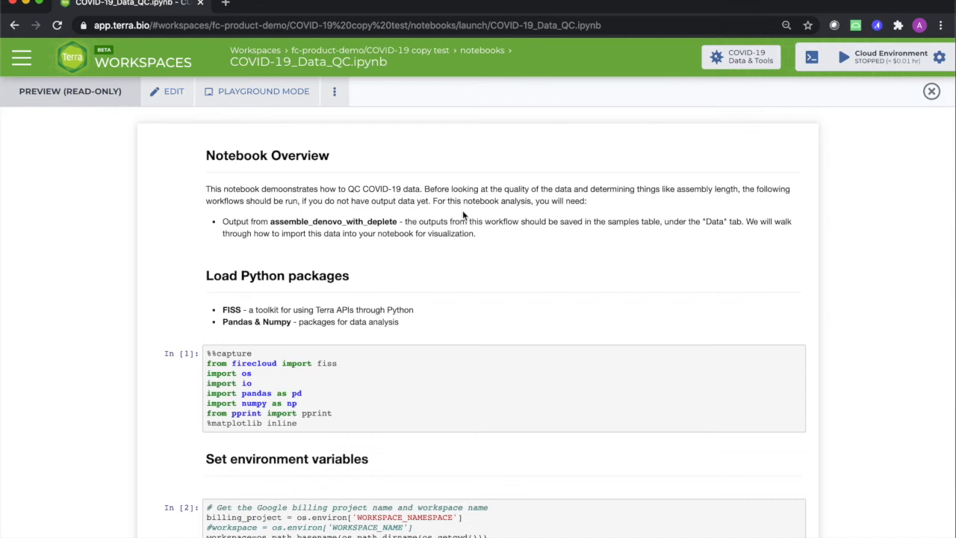
pyautogui.click(844, 59)
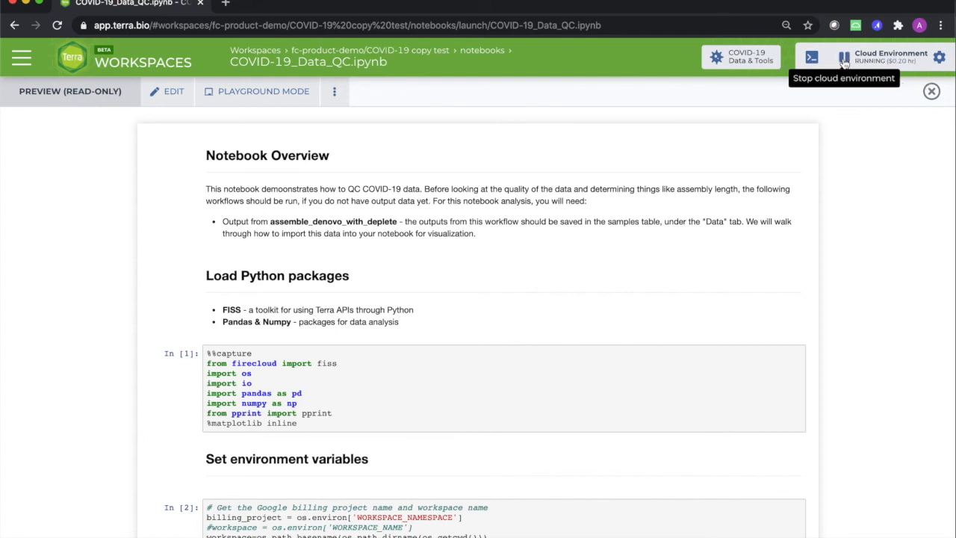
pyautogui.click(172, 94)
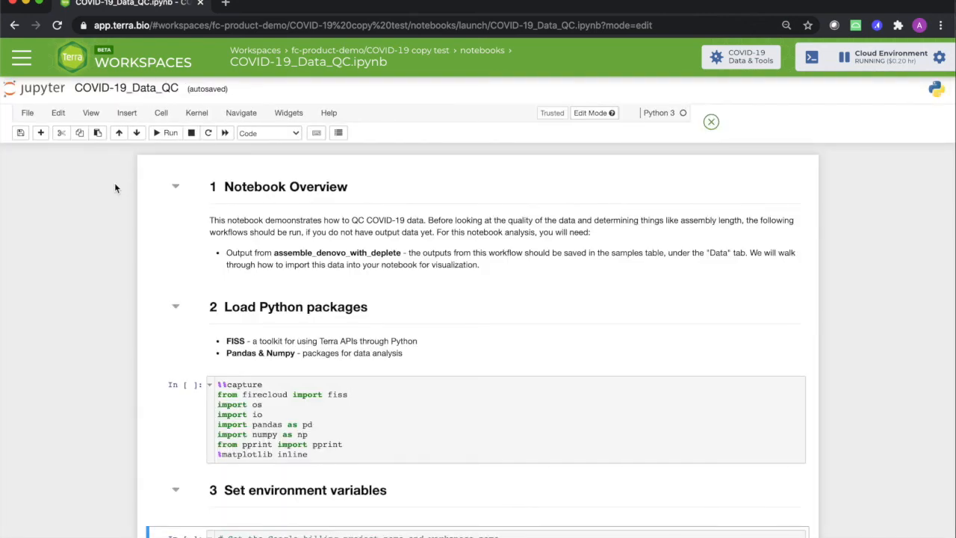
# - Run the notebook cell that loads the Python packages, including FISS, pandas and numpy
pyautogui.click(216, 216)
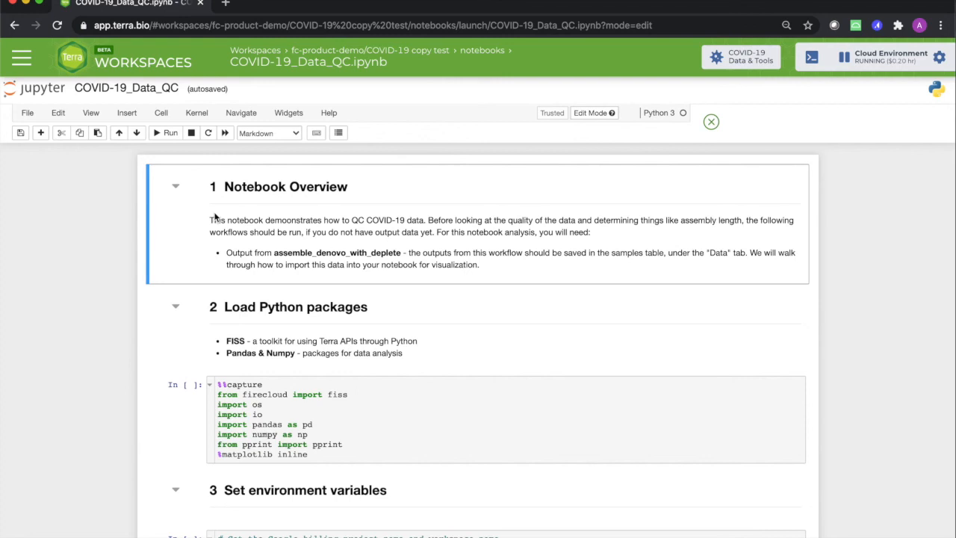
pyautogui.click(380, 427)
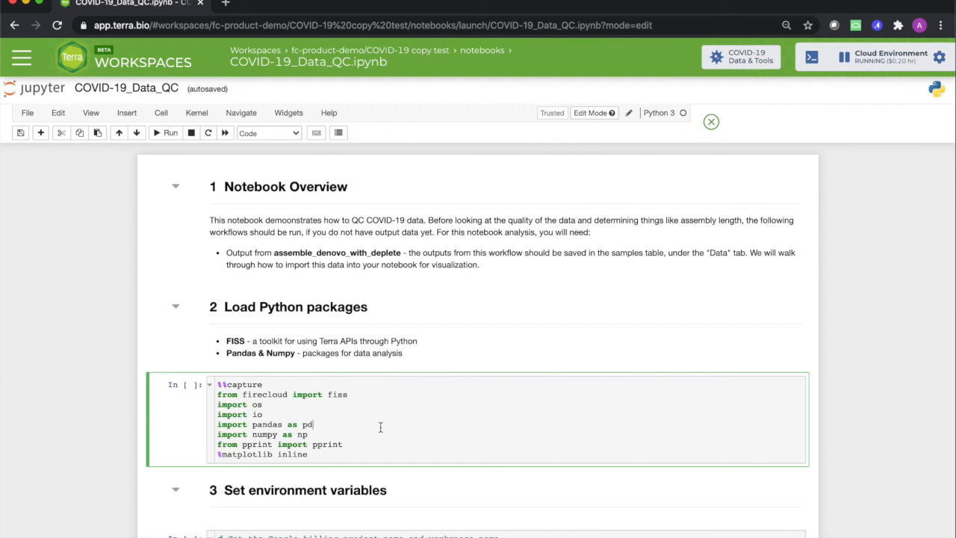
pyautogui.hotkey('shift', 'Return')
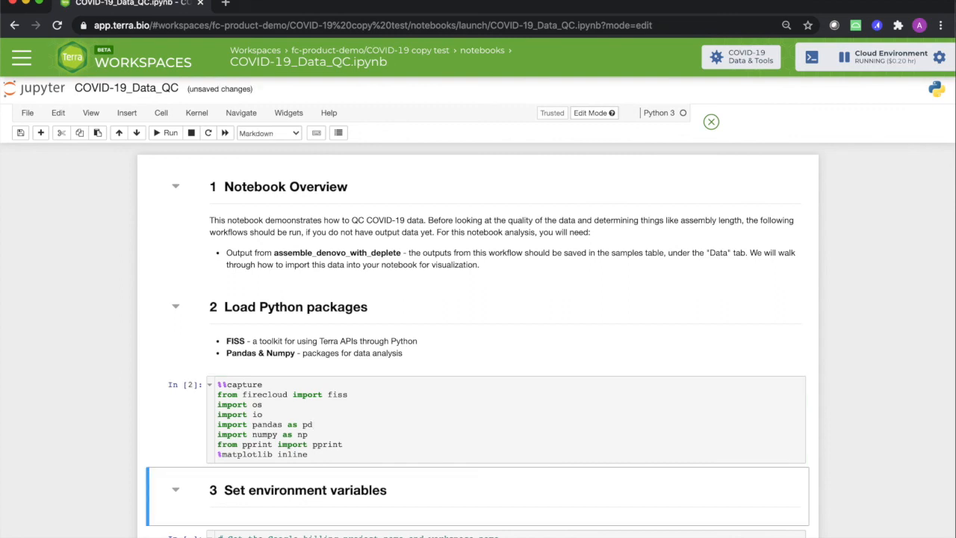
# - Run the cells that set the environment variables and load the sample table into a pandas dataframe
pyautogui.hotkey('shift', 'Return')
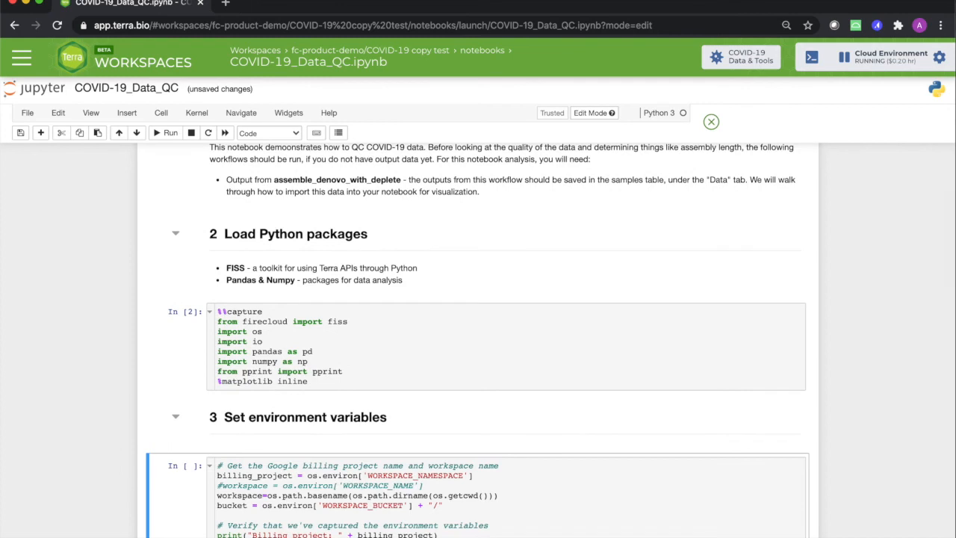
pyautogui.hotkey('shift', 'Return')
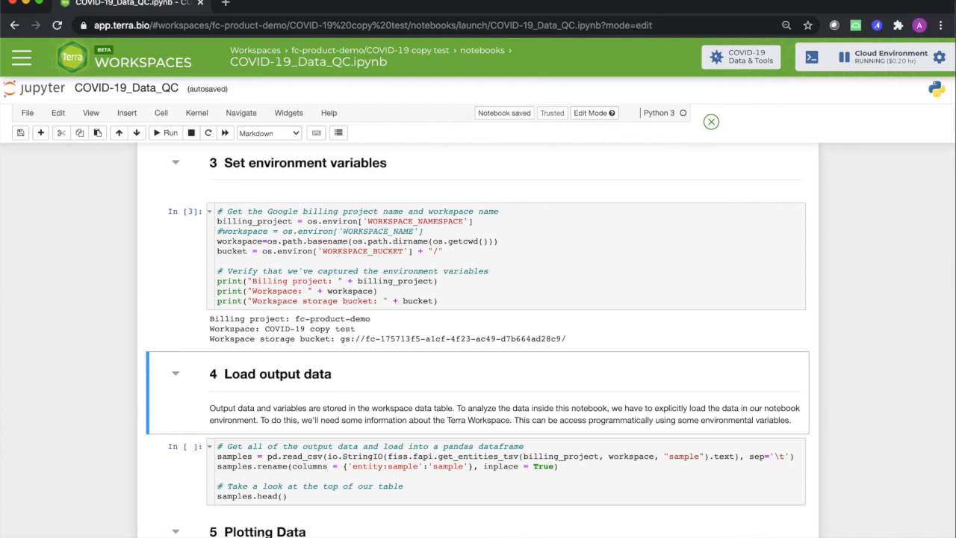
pyautogui.hotkey('shift', 'Return')
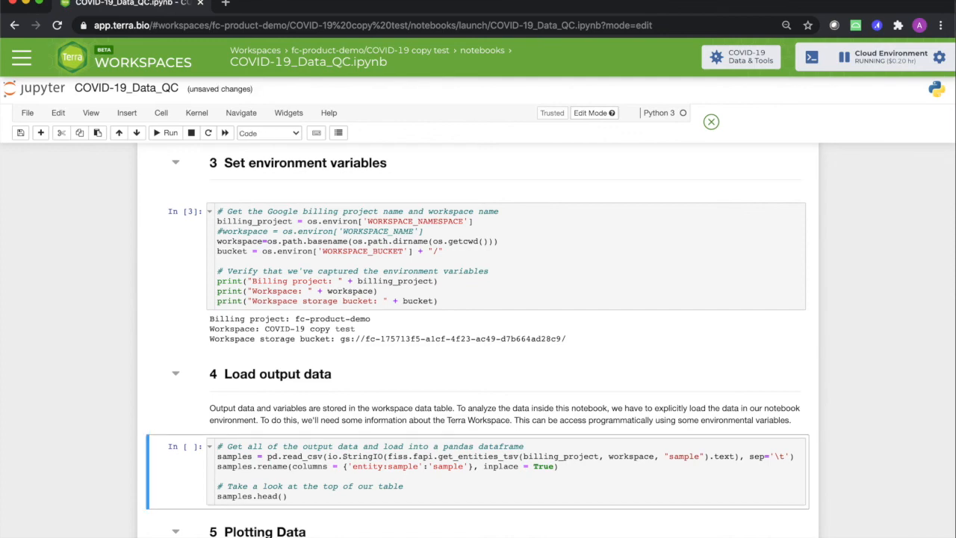
pyautogui.hotkey('shift', 'Return')
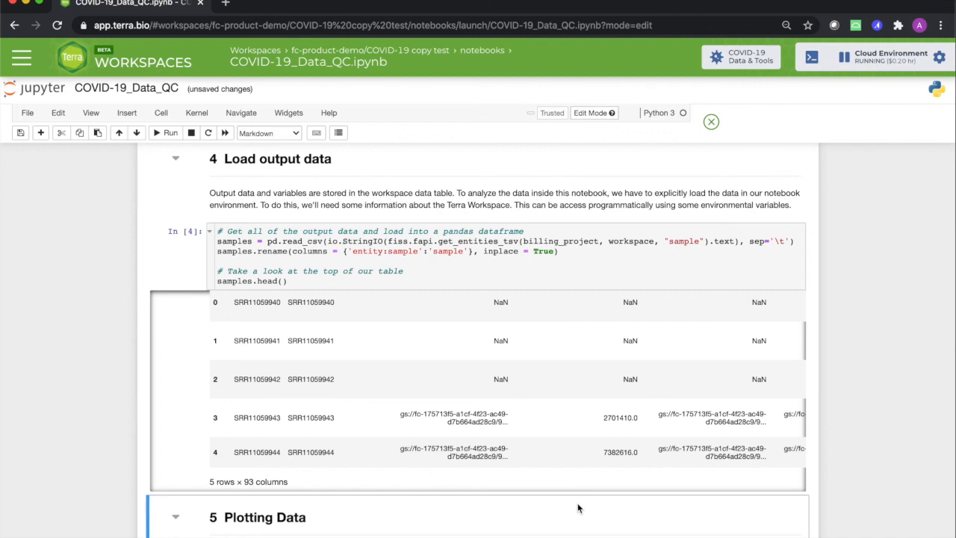
# - Run the Plotting Data cells that import matplotlib and create the filtered assembly length and mean coverage dataframes
pyautogui.scroll(-5, 578, 508)
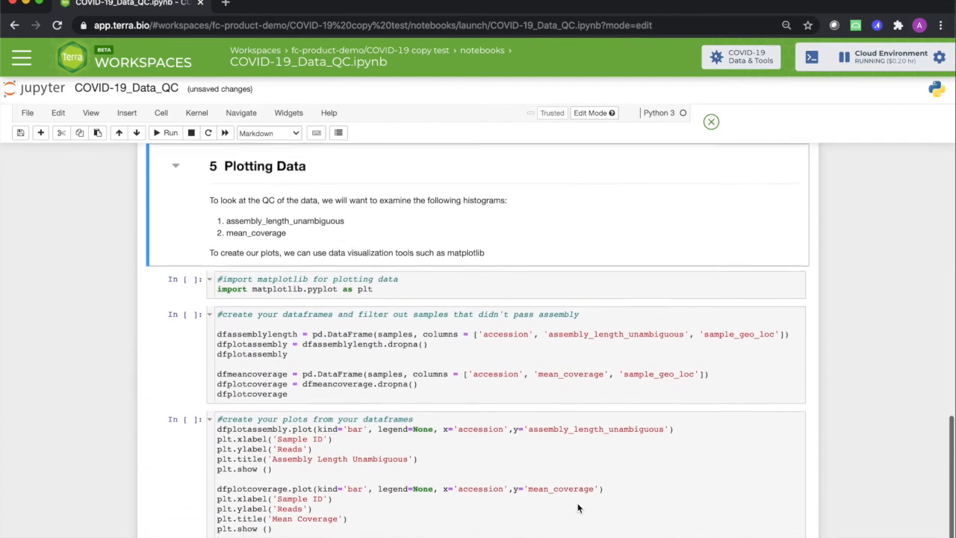
pyautogui.scroll(-1, 577, 506)
pyautogui.click(502, 231)
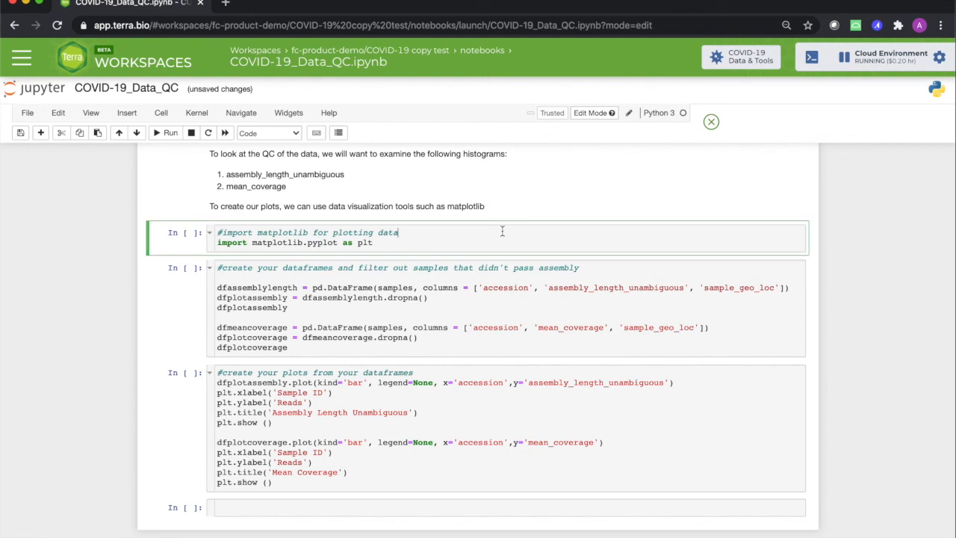
pyautogui.hotkey('shift', 'Return')
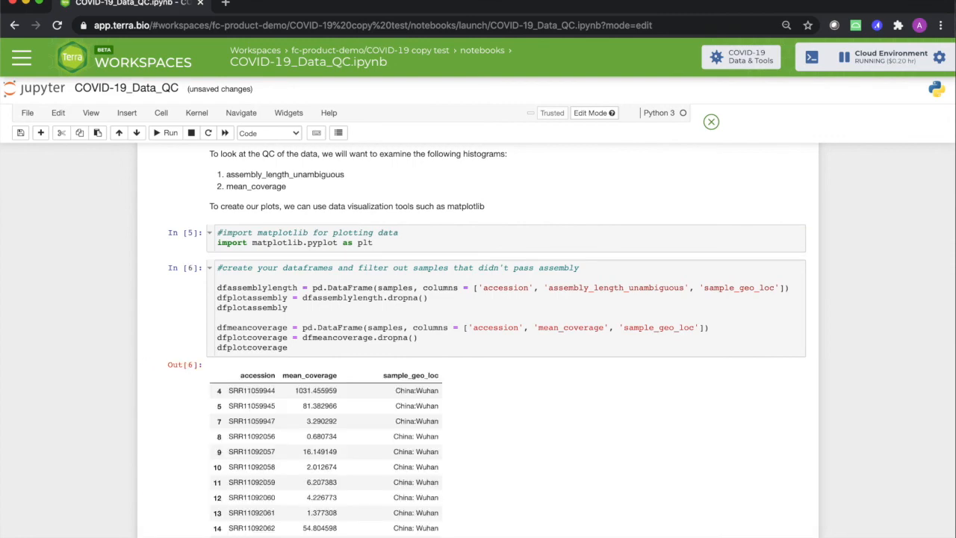
# - Run the cell that creates the Assembly Length Unambiguous and Mean Coverage bar plots, review them, and close the notebook
pyautogui.scroll(-15, 446, 225)
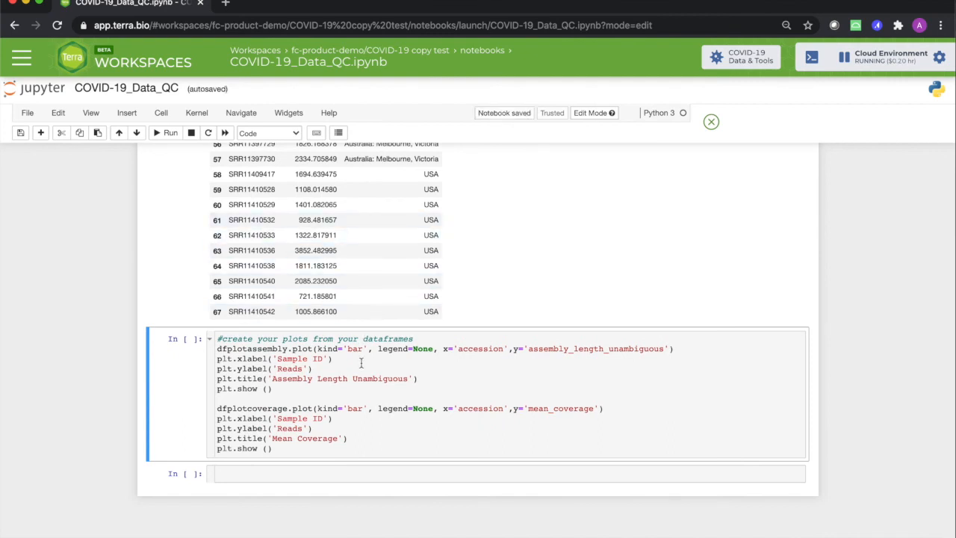
pyautogui.hotkey('shift', 'Return')
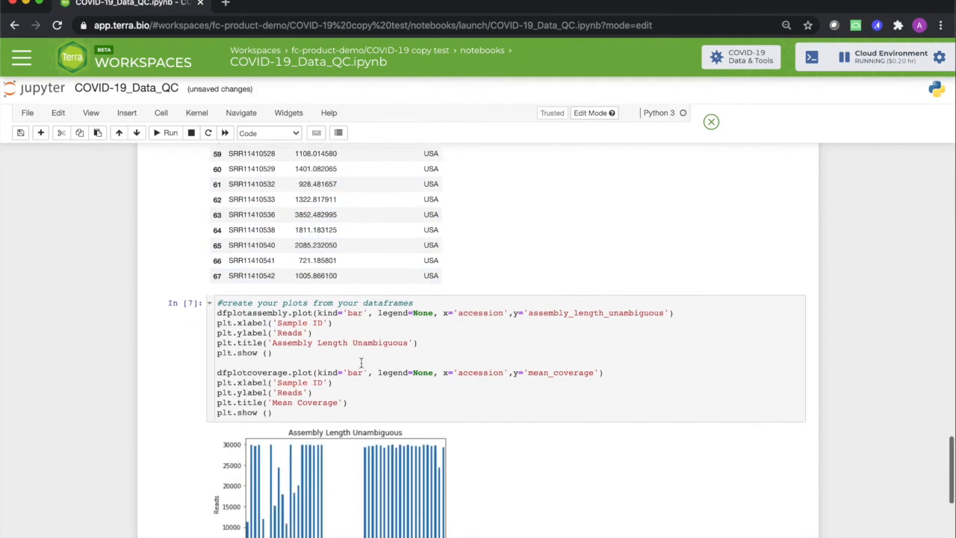
pyautogui.scroll(-5, 361, 363)
pyautogui.scroll(-1, 361, 362)
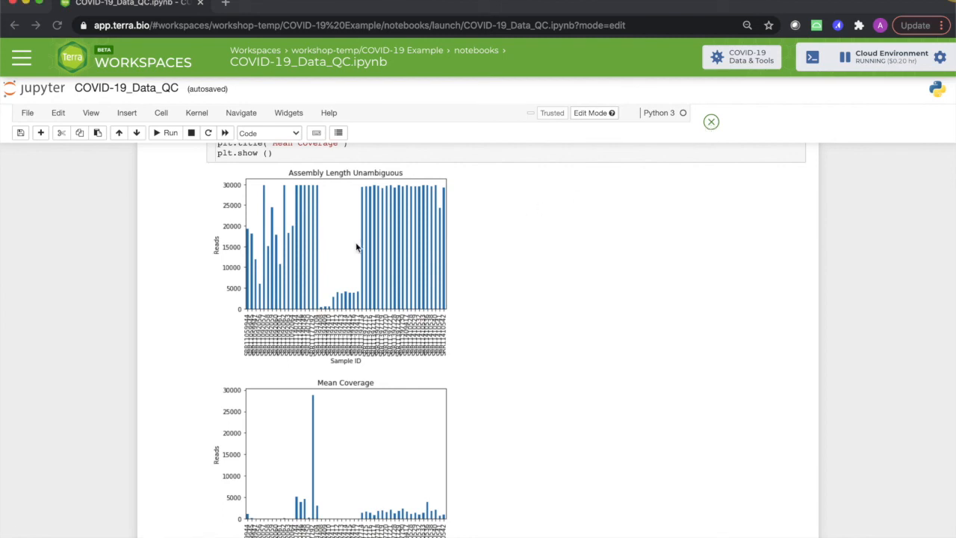
pyautogui.click(711, 122)
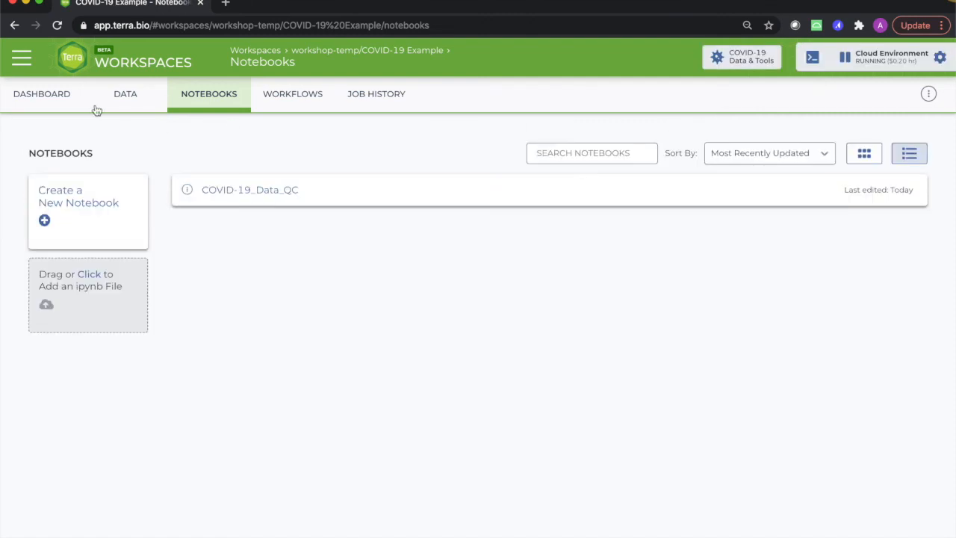
# - Open the support article on COVID-19 workspaces, data and tools linked from the workspace dashboard and look through it
pyautogui.click(54, 98)
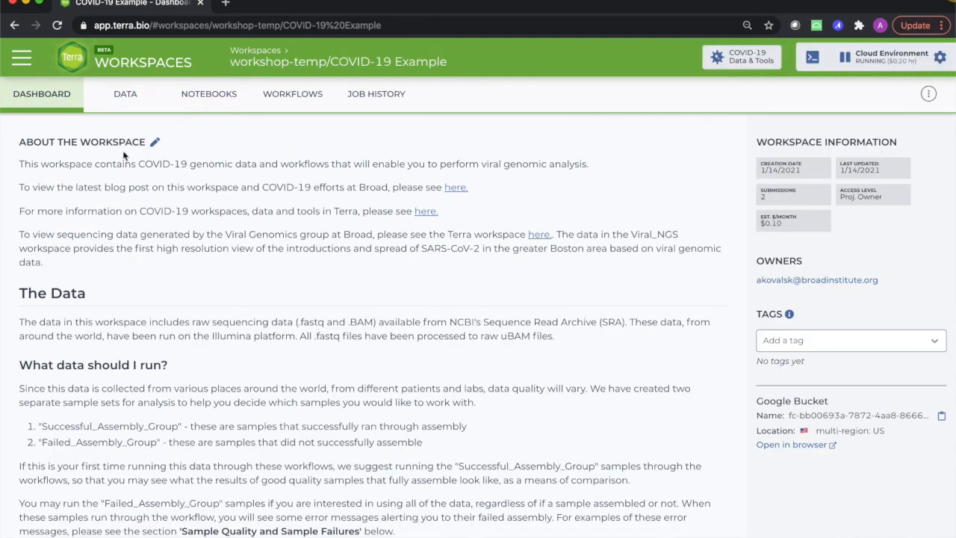
pyautogui.click(423, 215)
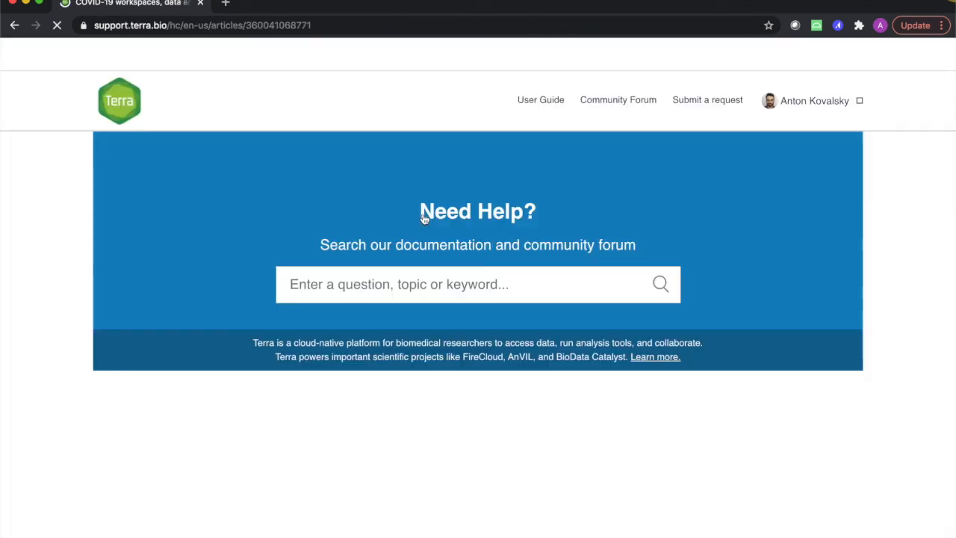
pyautogui.scroll(-4, 429, 392)
pyautogui.scroll(-2, 429, 391)
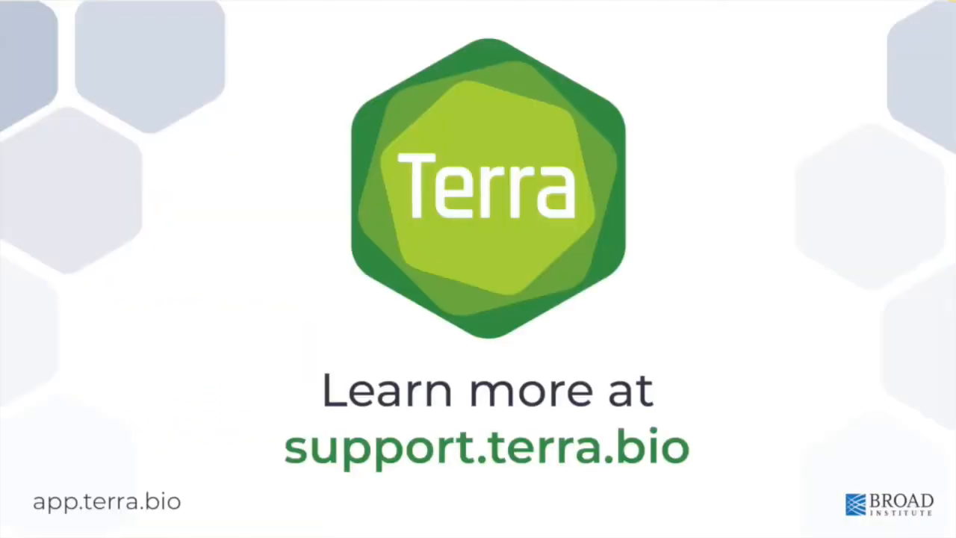